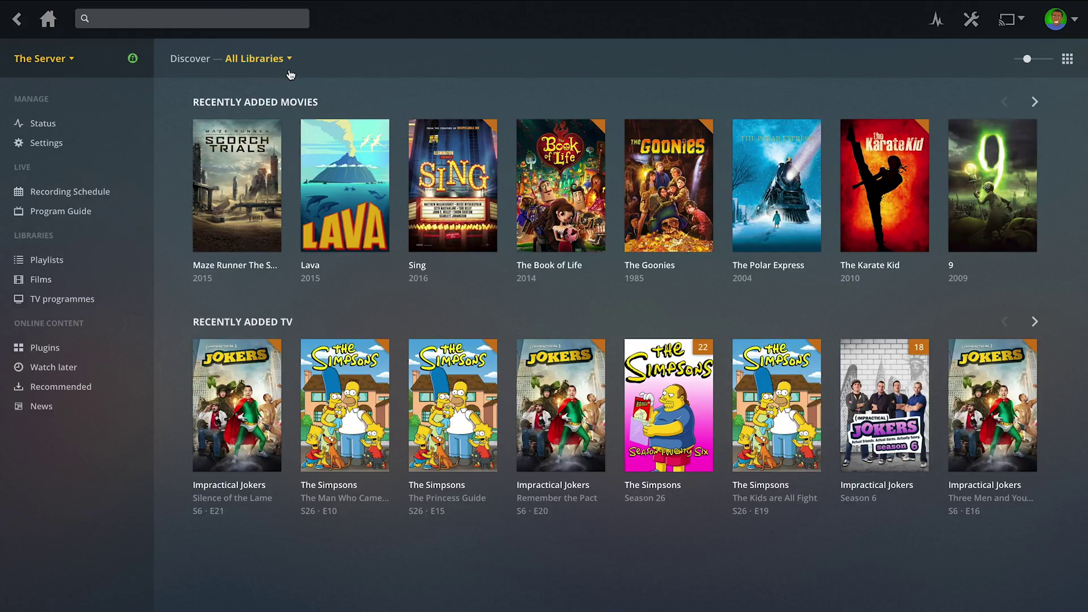
- Start sharing the Films library and enter the friend's username for the invitation
mouse_move(350, 148)
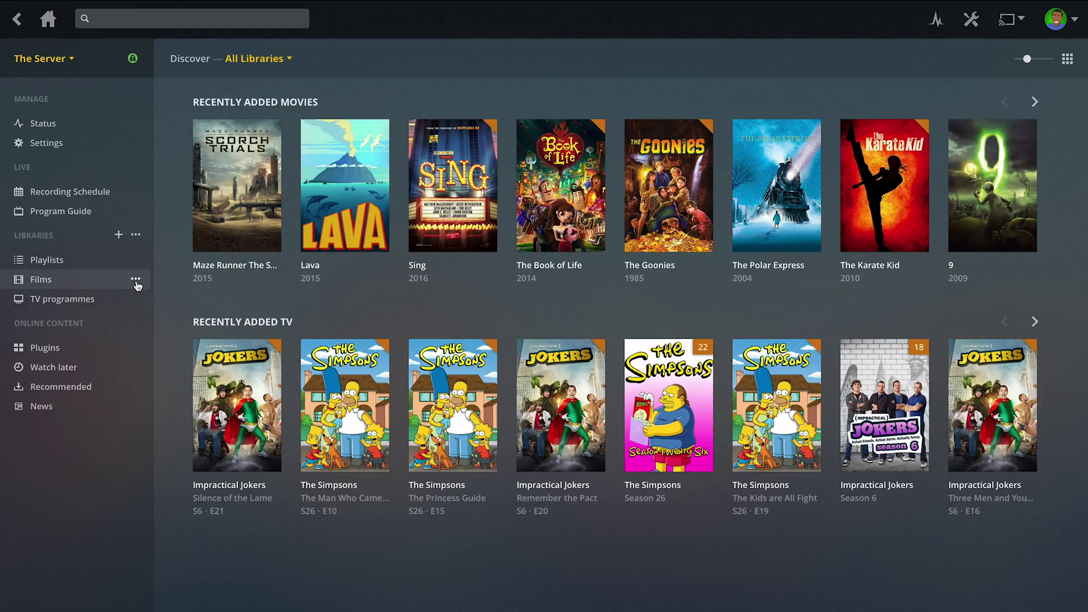
left_click(136, 280)
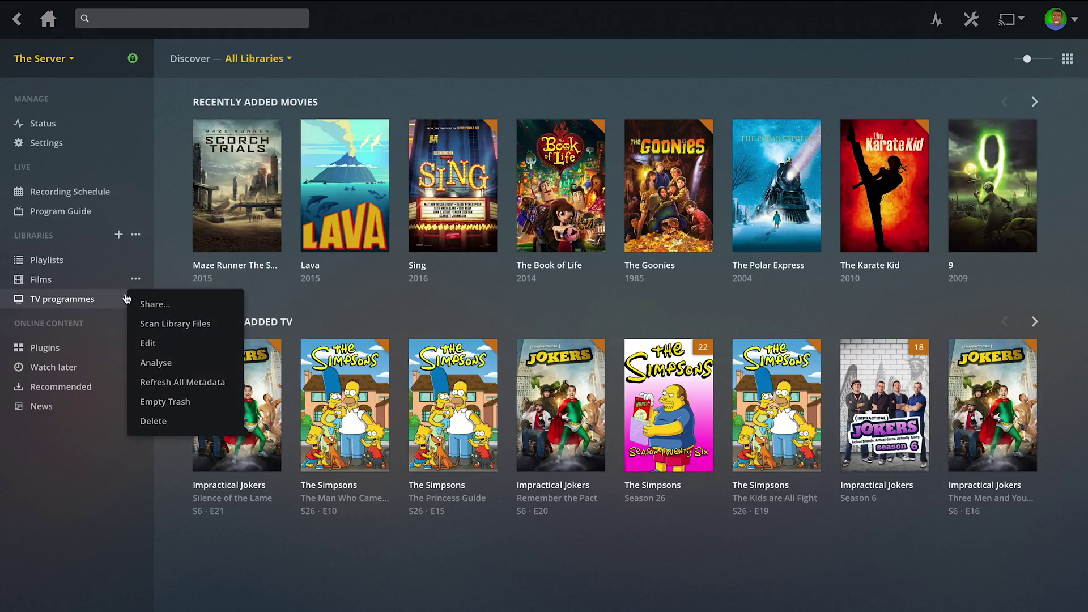
left_click(153, 305)
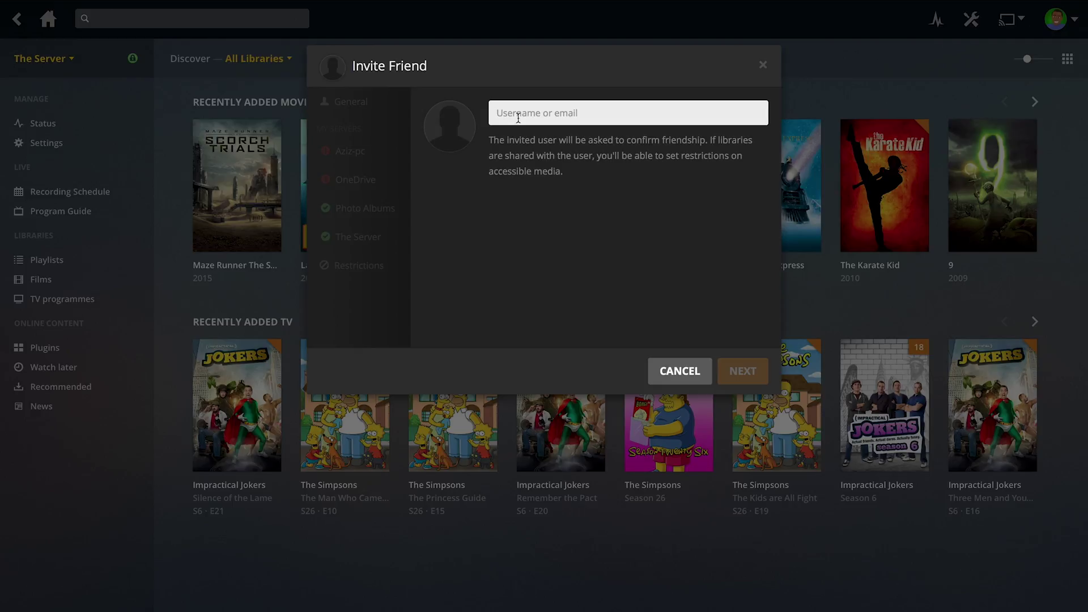
type("stik")
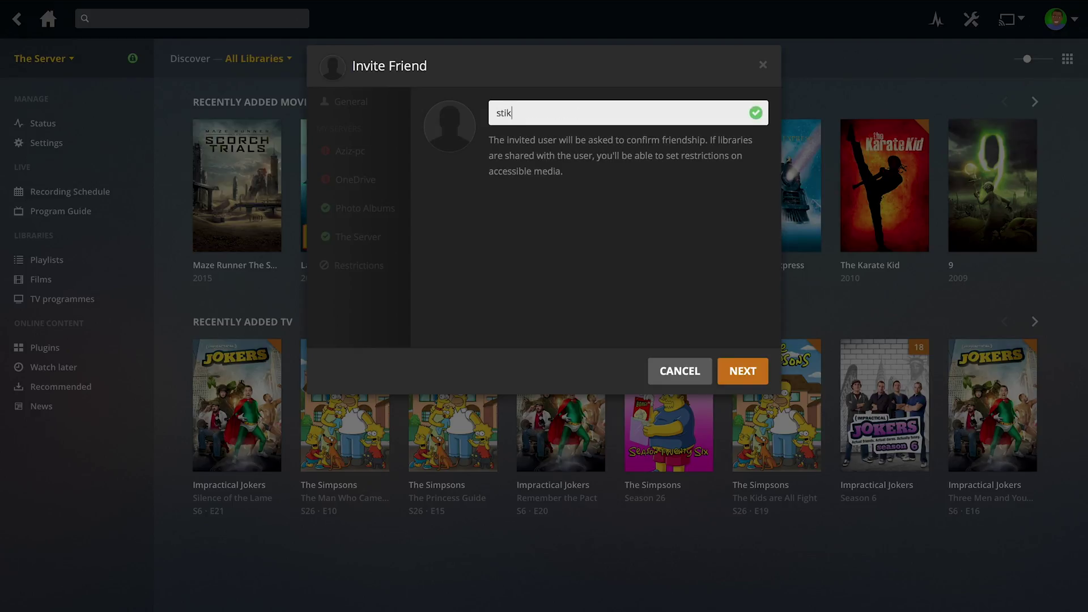
type("etechplex")
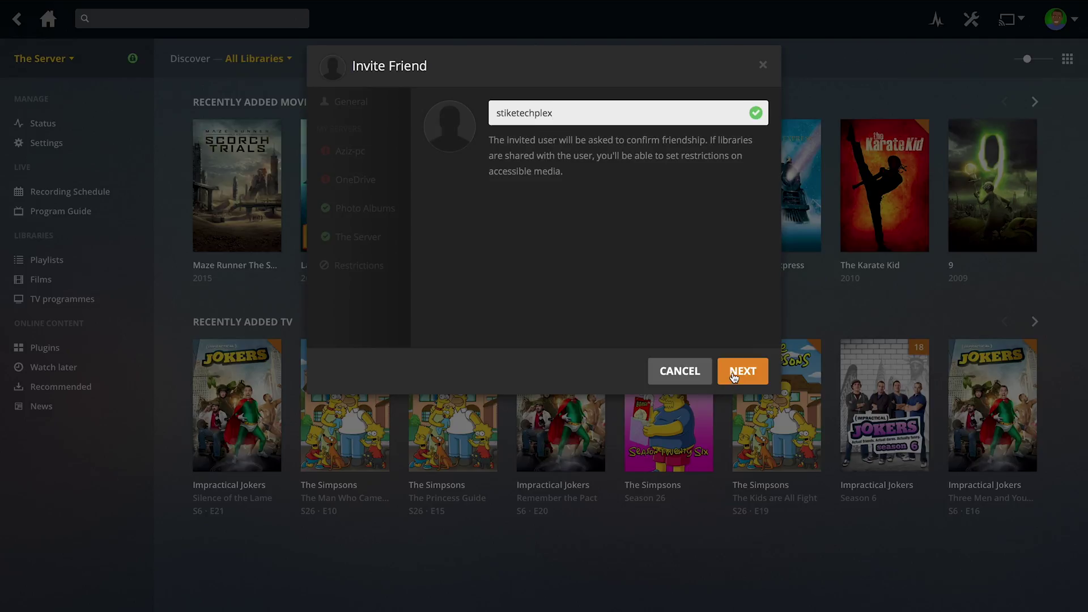
left_click(734, 374)
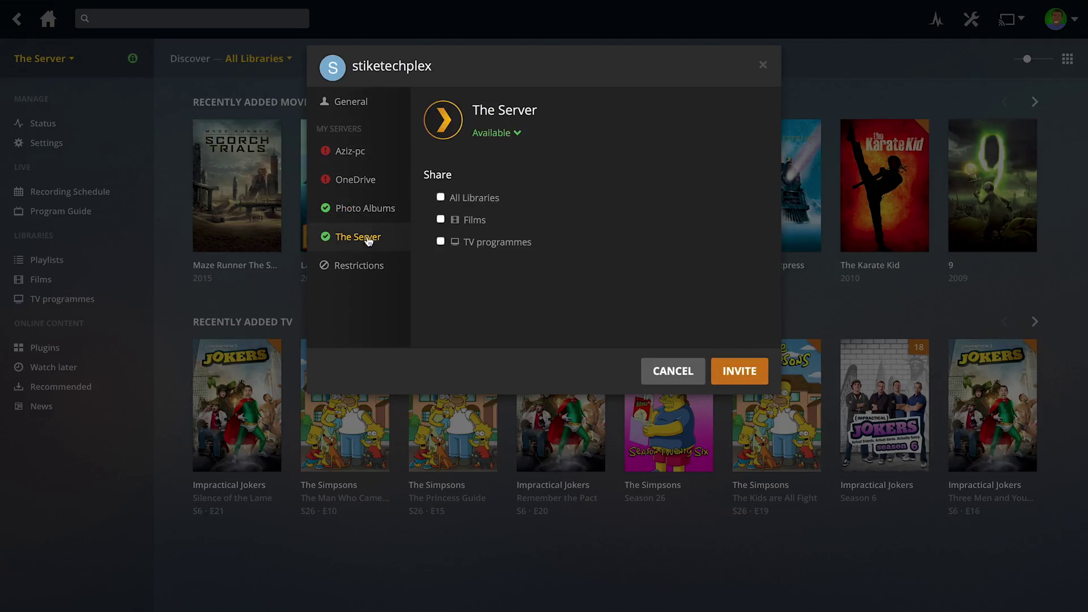
- Share the Films and TV programmes libraries of The Server with the friend after checking the Photo Albums and All Libraries options
left_click(360, 210)
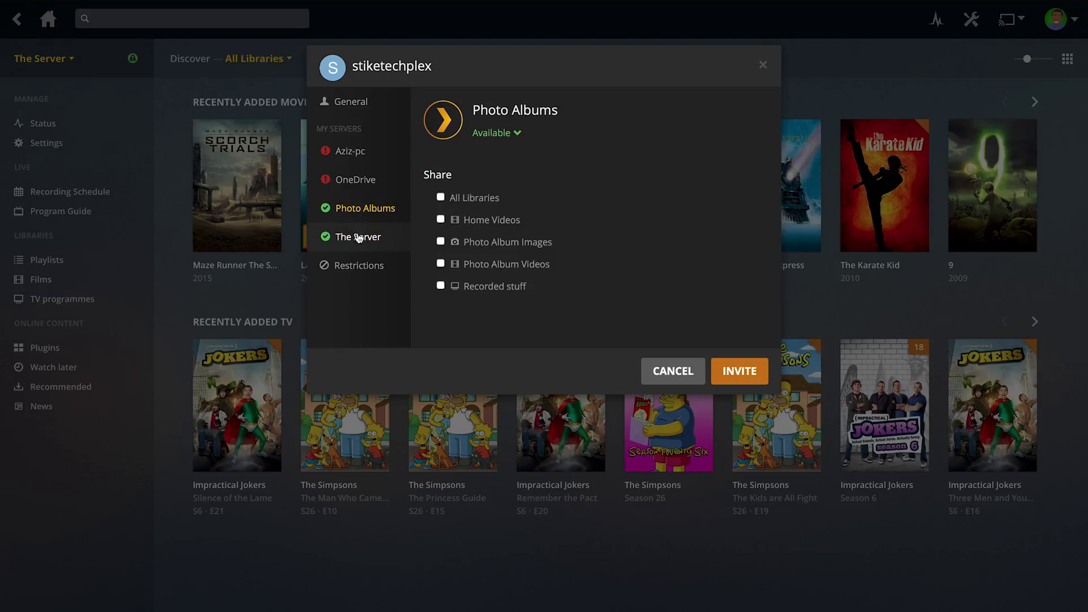
left_click(358, 238)
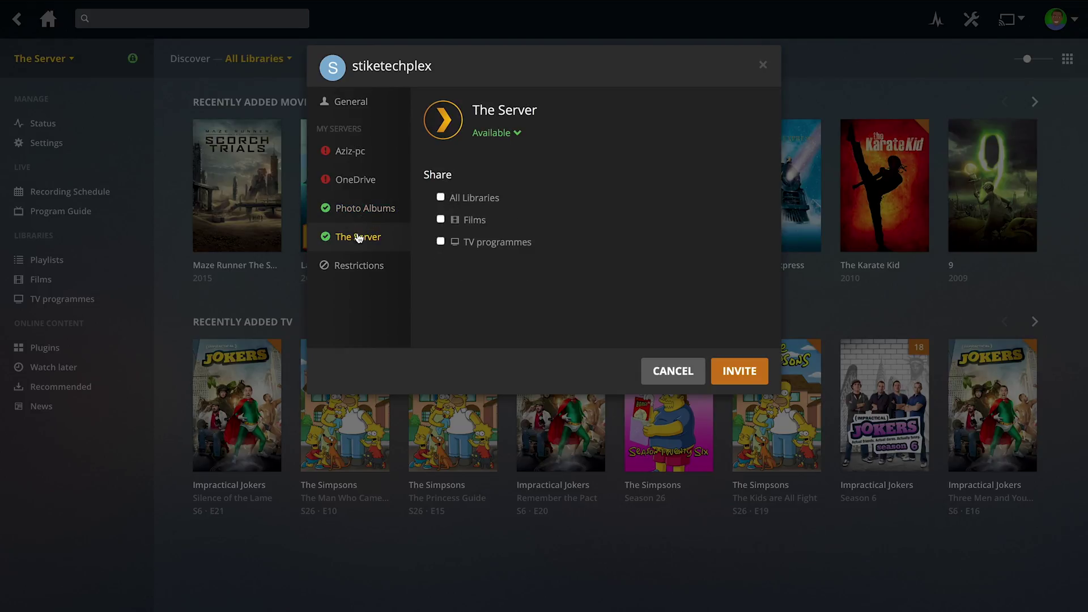
left_click(440, 221)
left_click(440, 243)
left_click(440, 198)
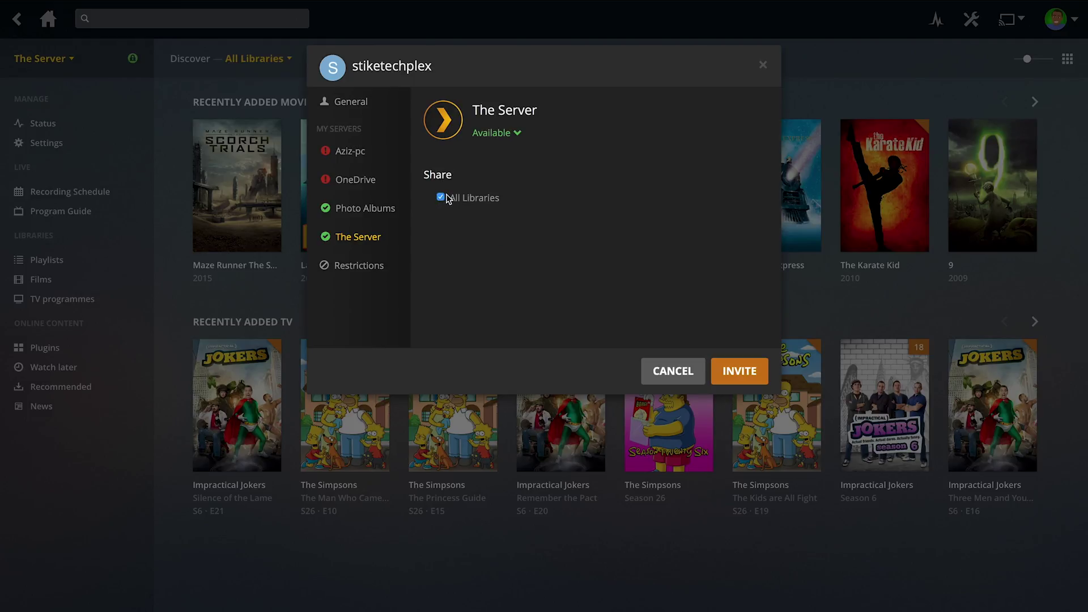
left_click(442, 198)
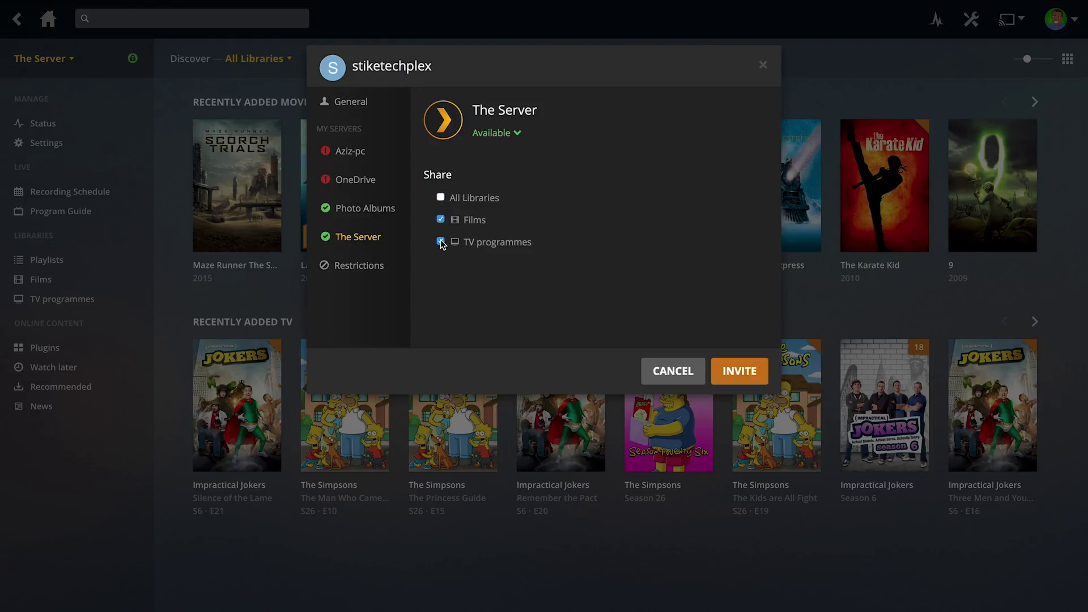
- Examine the friend's restrictions, including the rating options available for Films
left_click(354, 267)
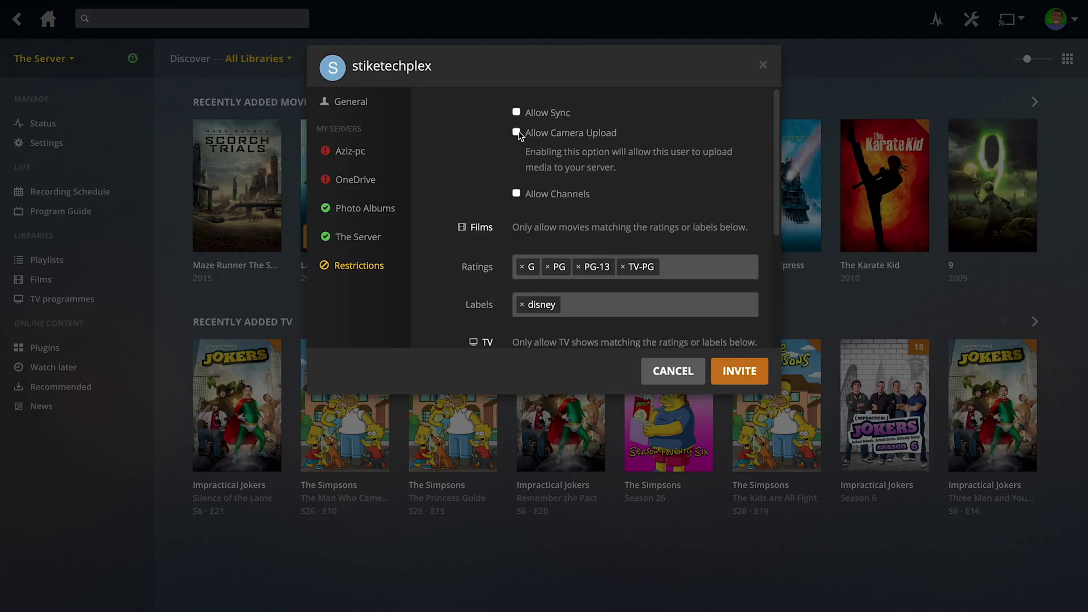
scroll(499, 139, "down", 2)
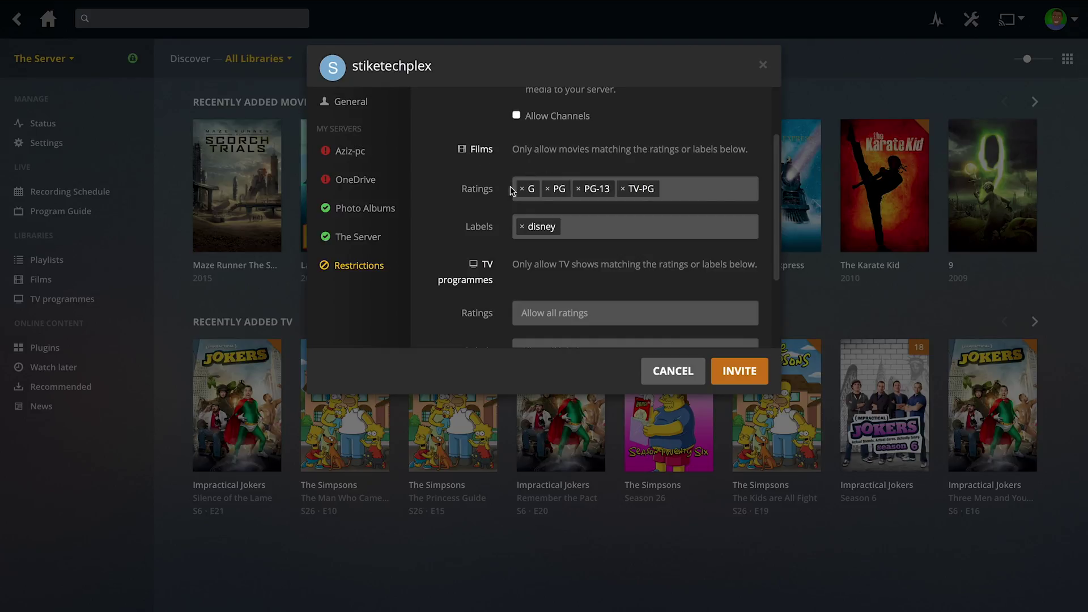
left_click(678, 190)
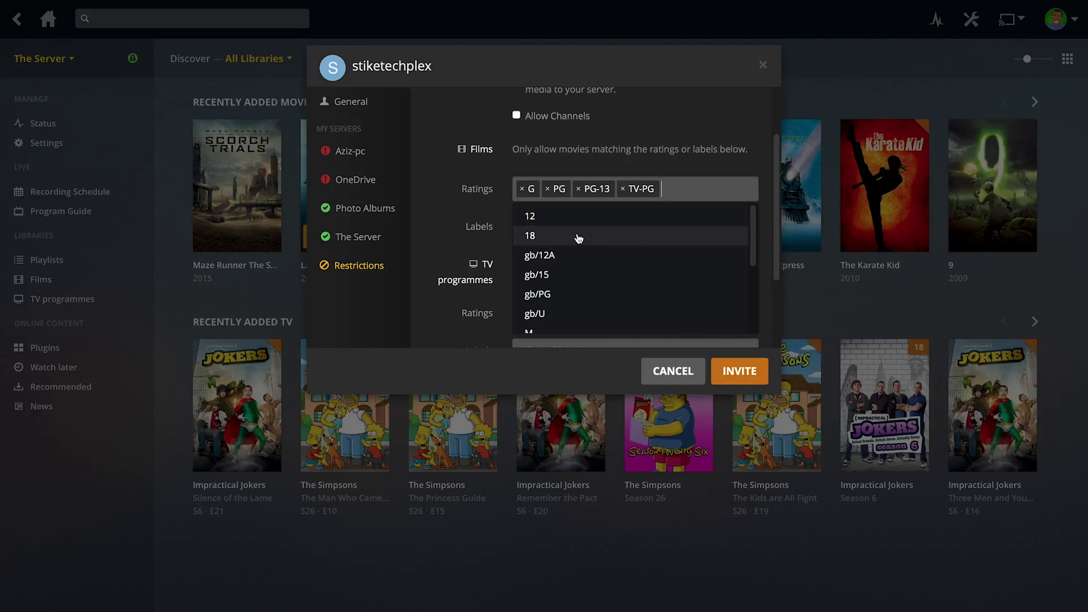
left_click(638, 167)
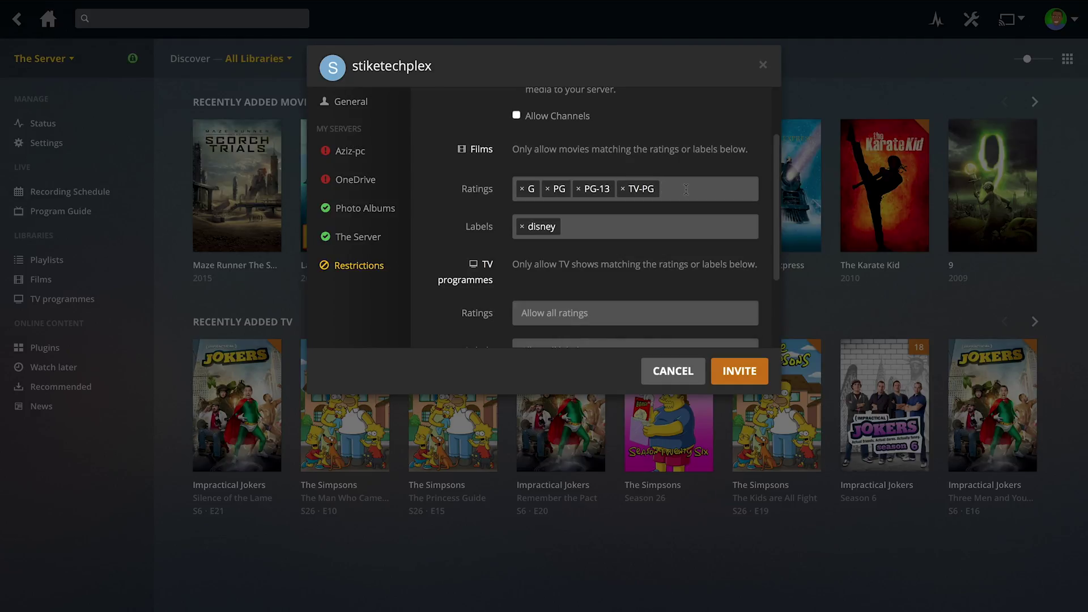
left_click(607, 198)
left_click(467, 197)
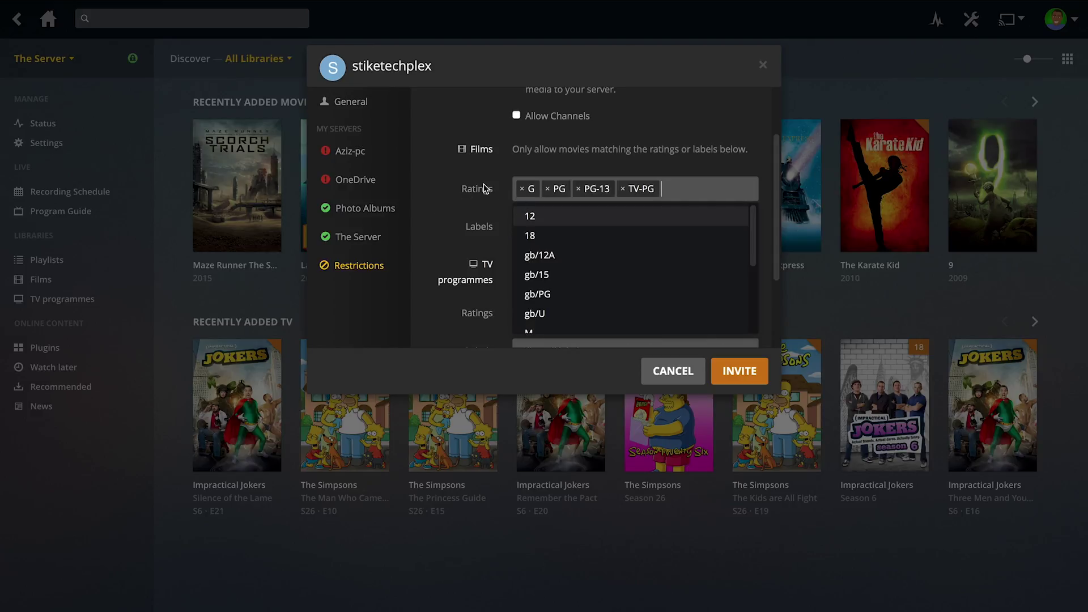
left_click(532, 144)
- Remove the disney label from the Films restrictions
left_click(629, 218)
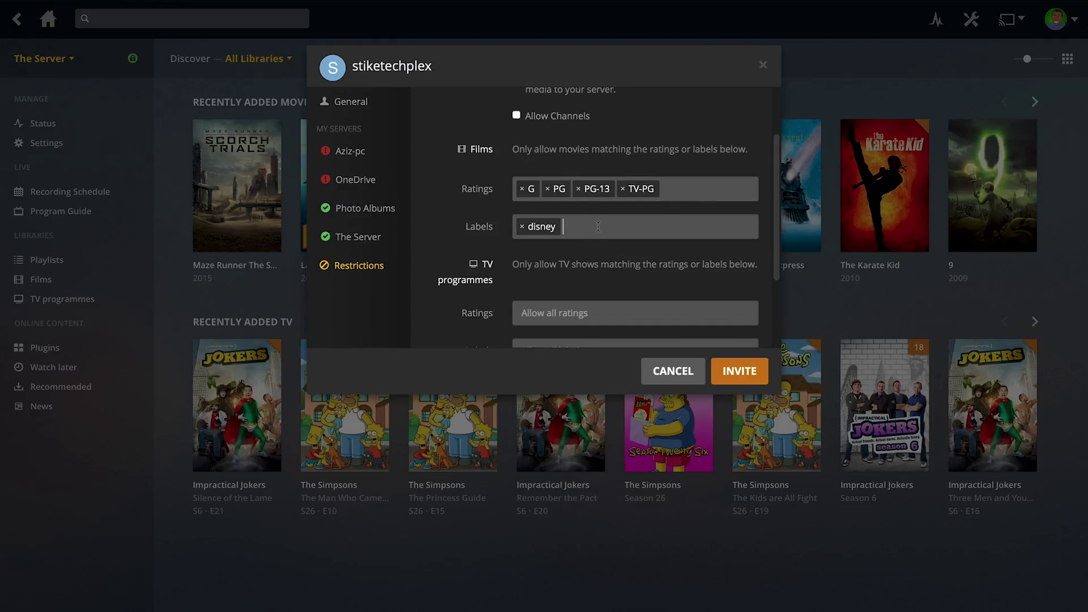
key("BackSpace")
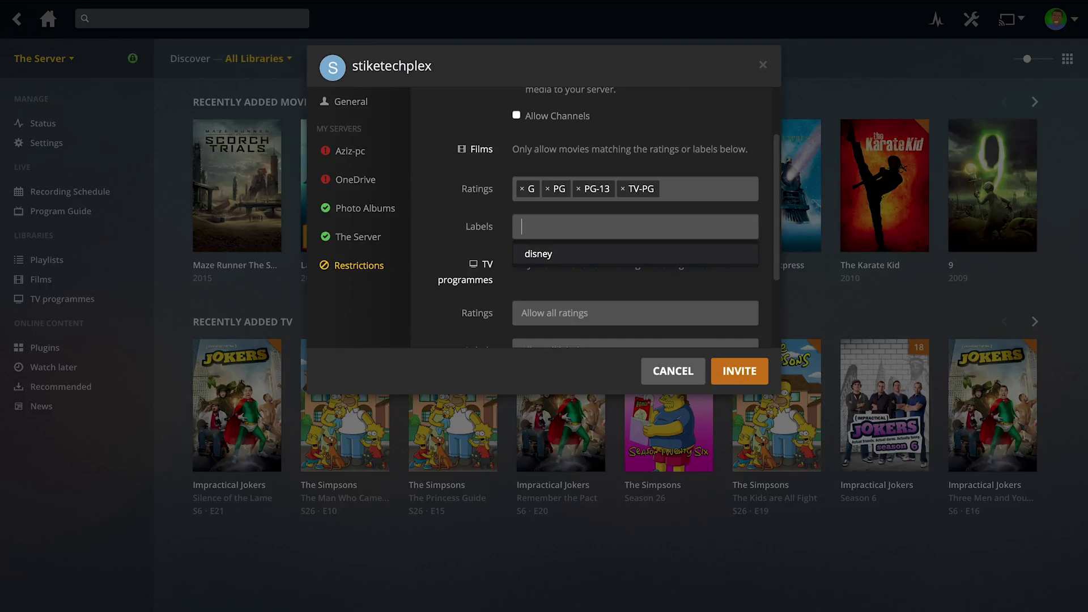
key("Escape")
key("Escape")
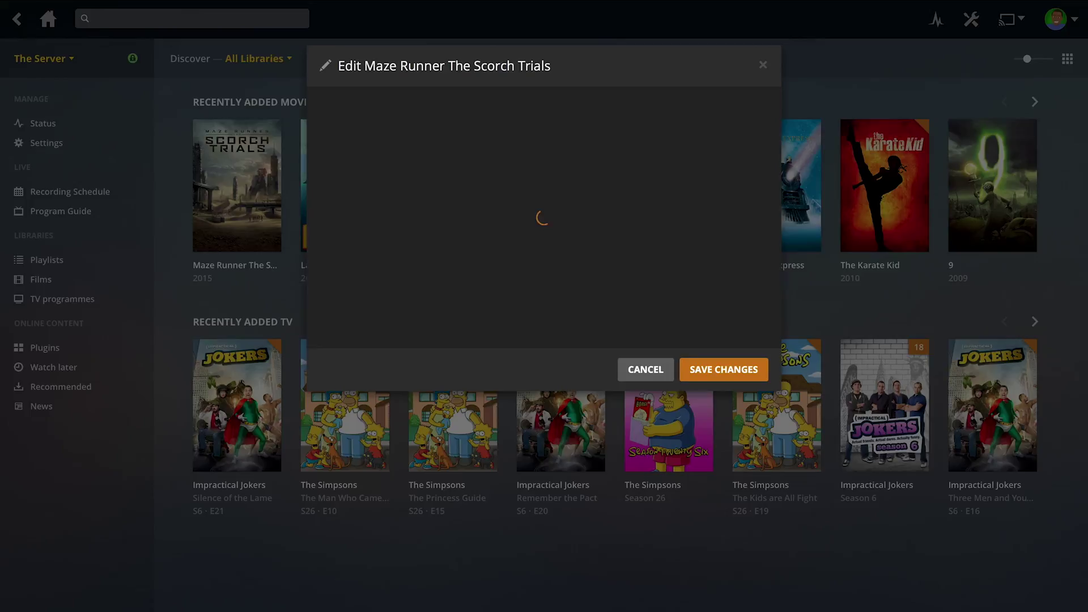
- Enter disney as a sharing label for the film Maze Runner The Scorch Trials
left_click(350, 159)
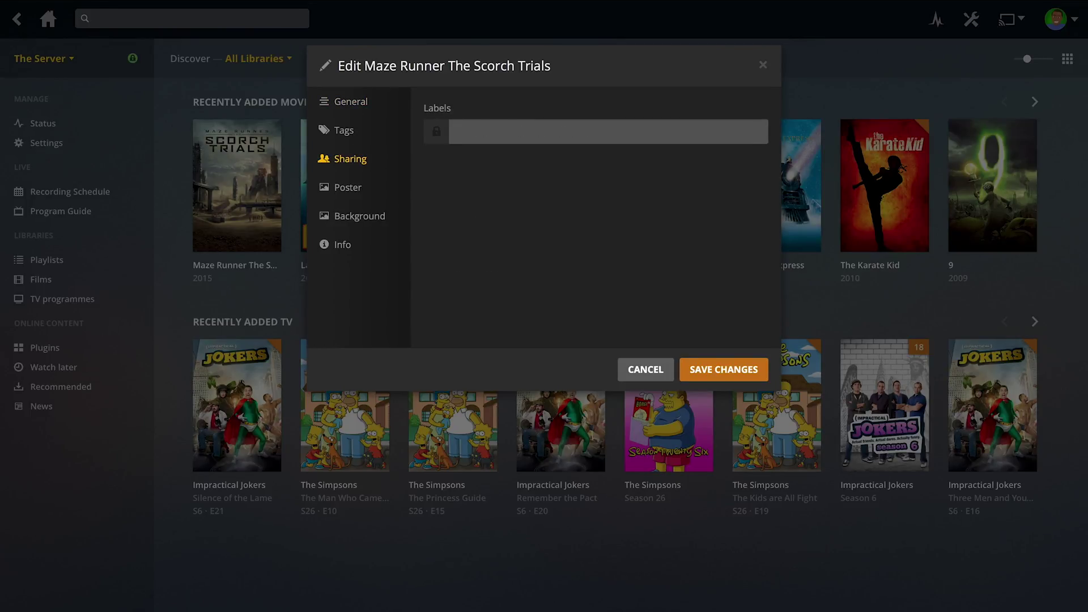
type("disne")
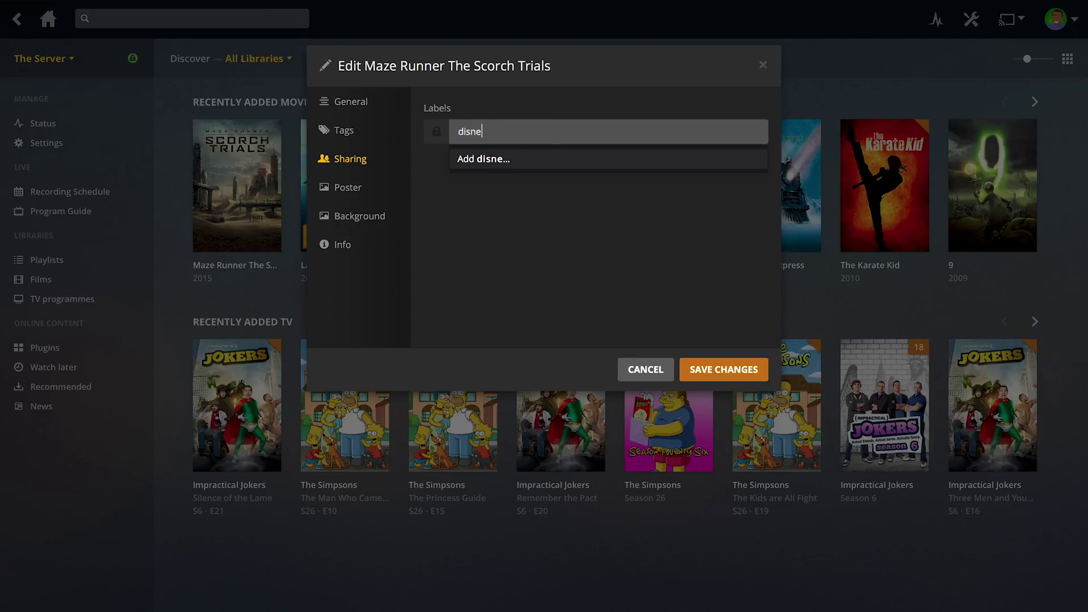
type("y")
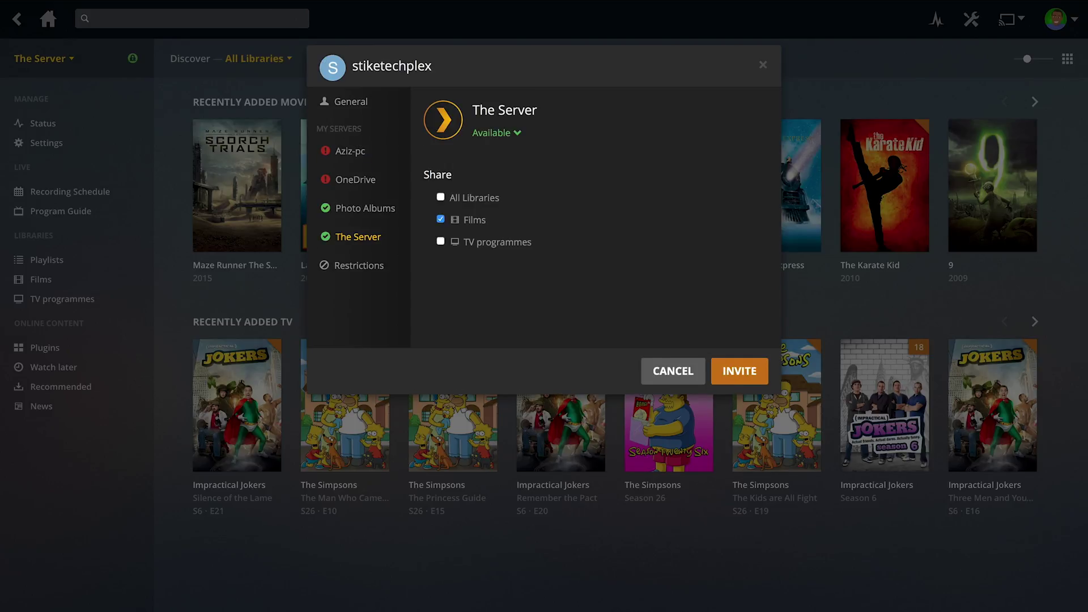
- Review the invited friend's restrictions and the rating options available for TV programmes
left_click(359, 265)
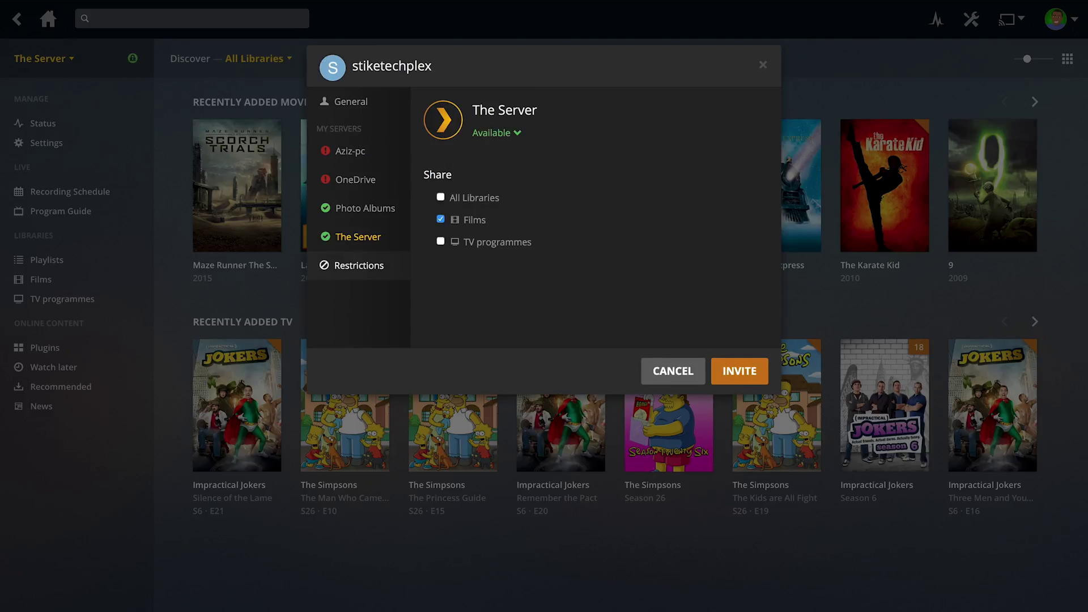
scroll(590, 227, "down", 3)
scroll(589, 227, "up", 3)
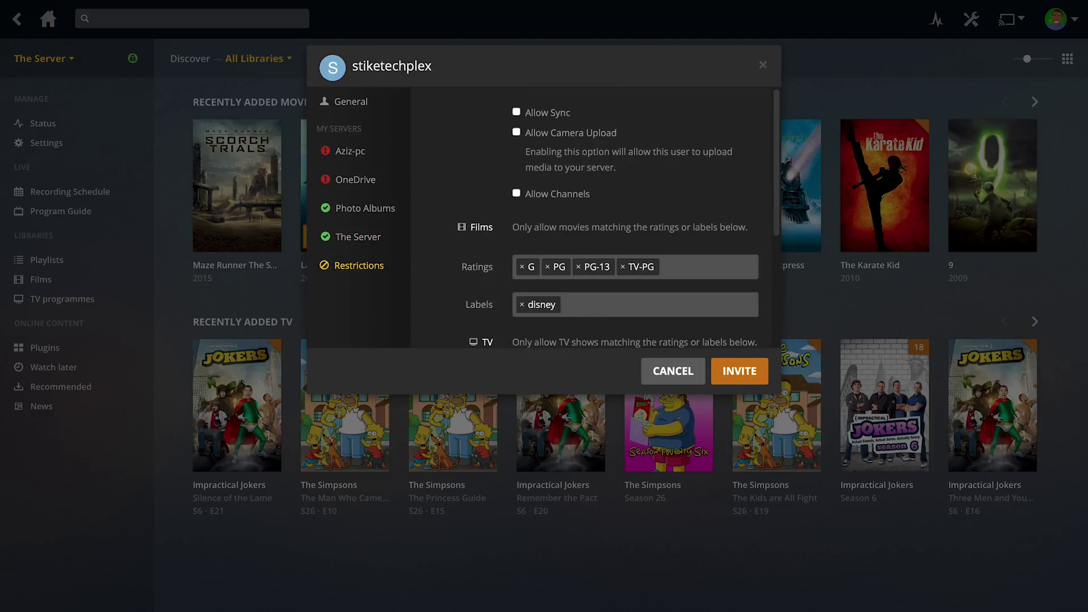
scroll(590, 227, "down", 3)
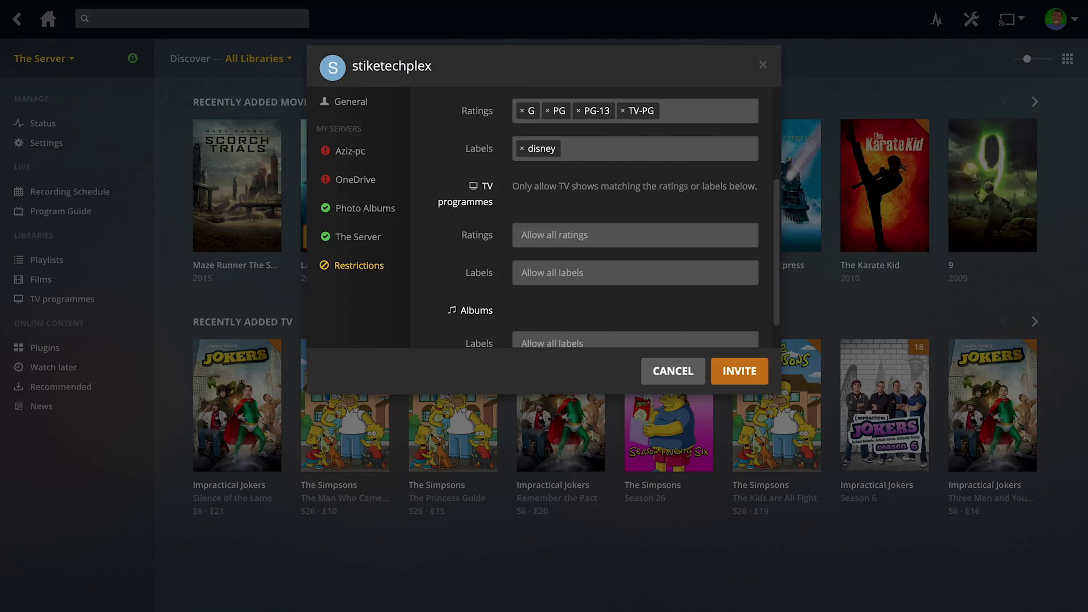
left_click(567, 235)
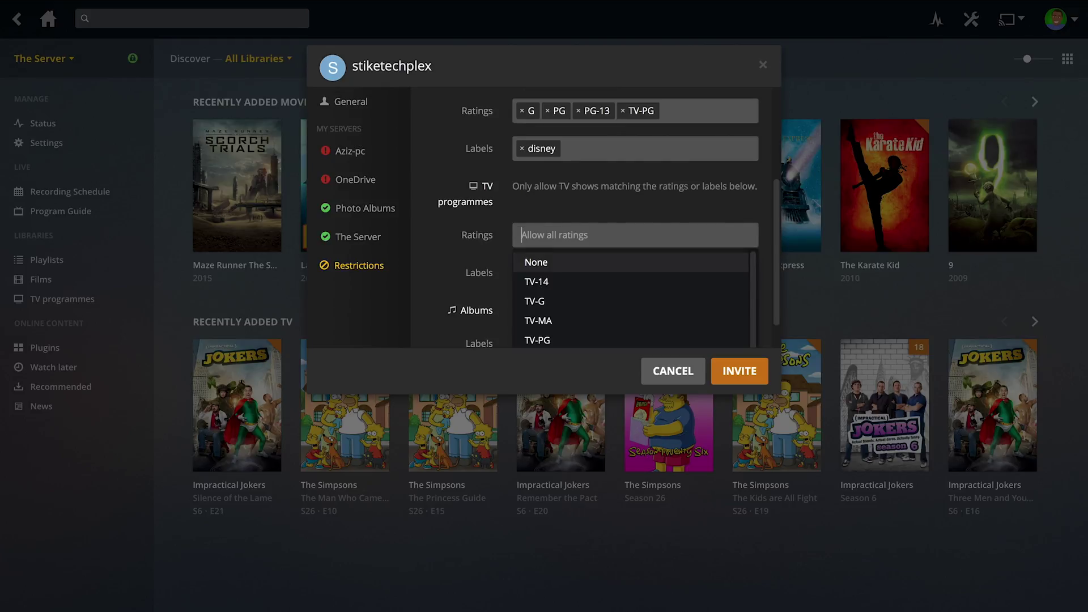
key("Escape")
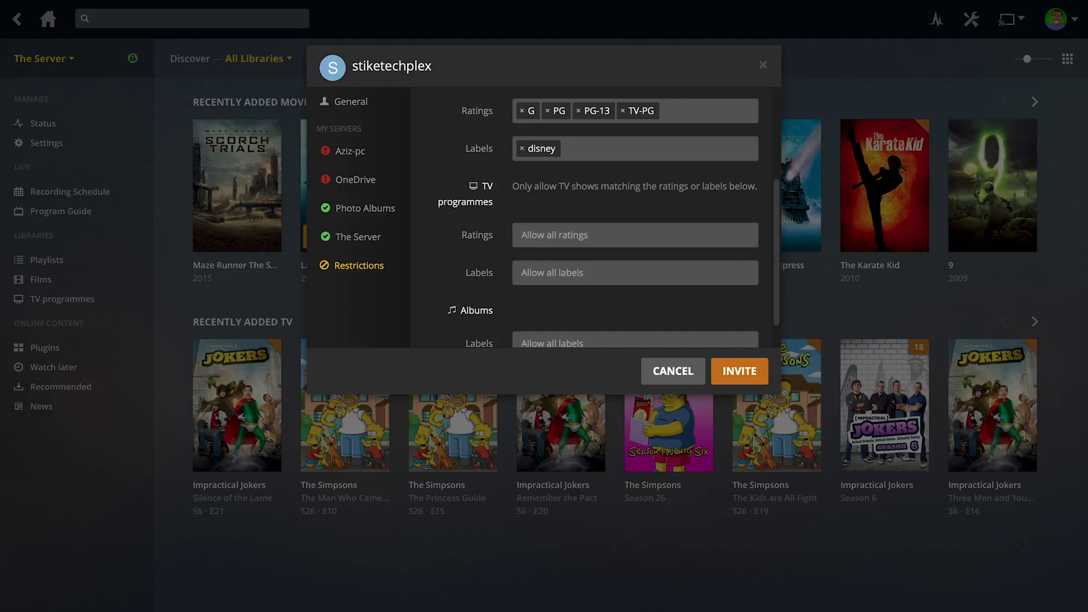
- Check the remaining restrictions down to the Albums labels and send the friend invitation
scroll(610, 217, "down", 1)
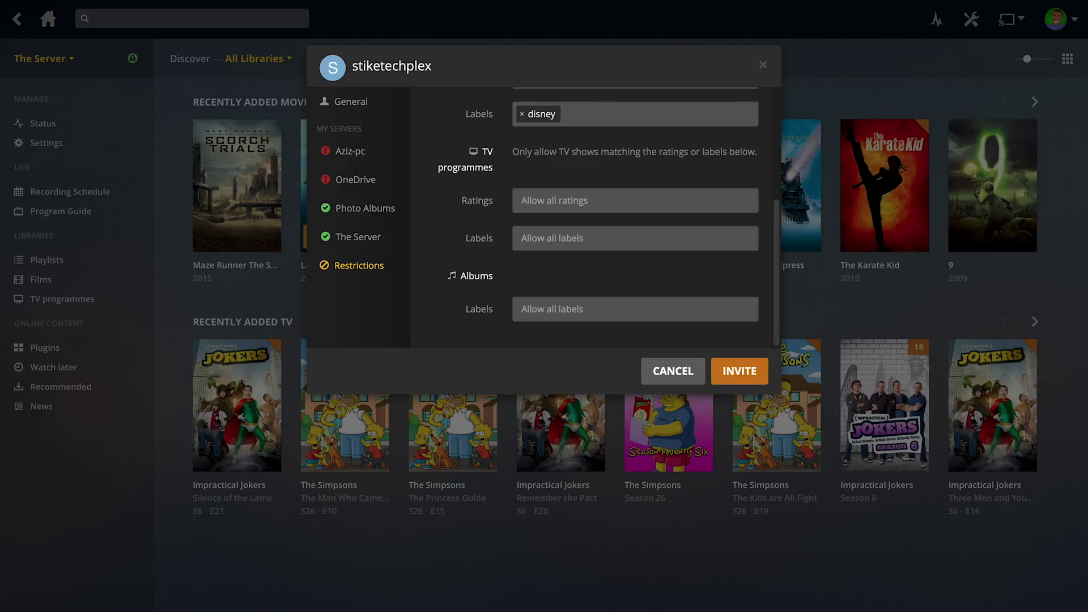
scroll(589, 216, "up", 5)
scroll(590, 215, "down", 5)
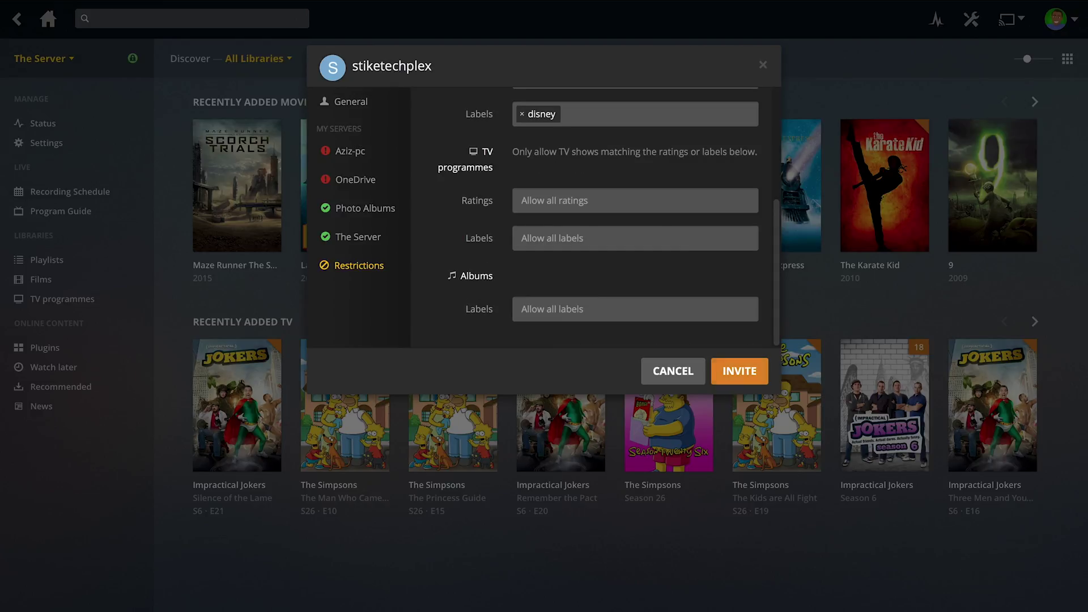
left_click(740, 371)
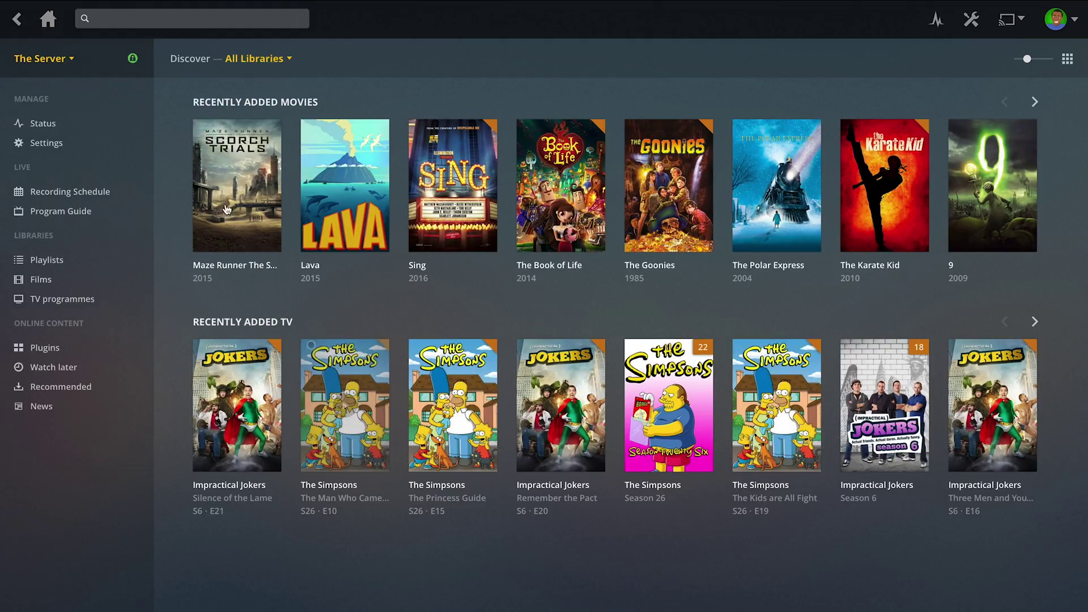
- Open the shared server with the indirect connection to view its libraries, and return to The Server
left_click(66, 59)
left_click(56, 263)
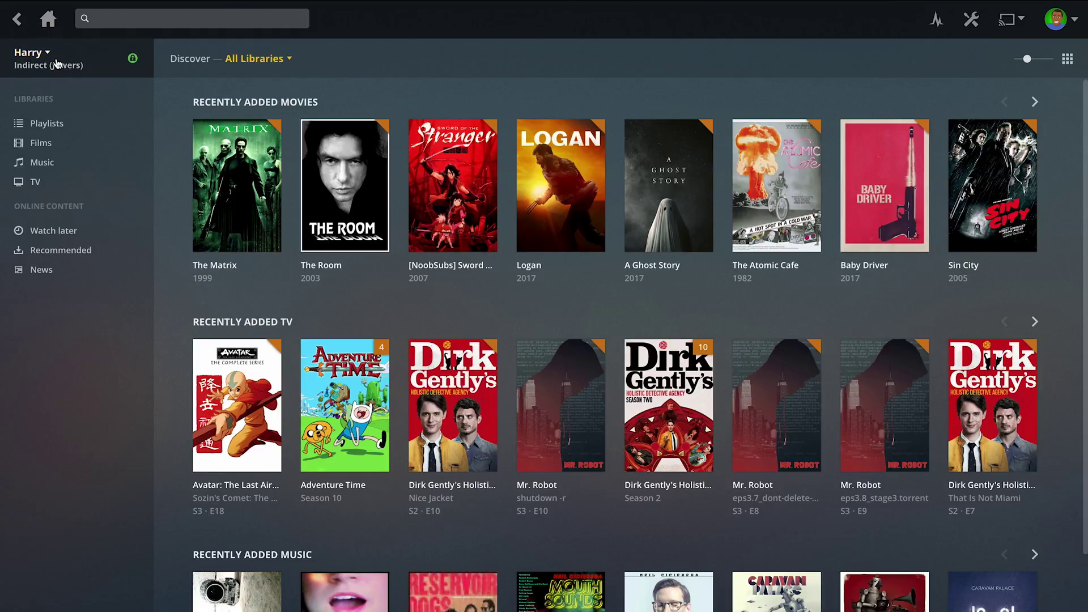
left_click(28, 52)
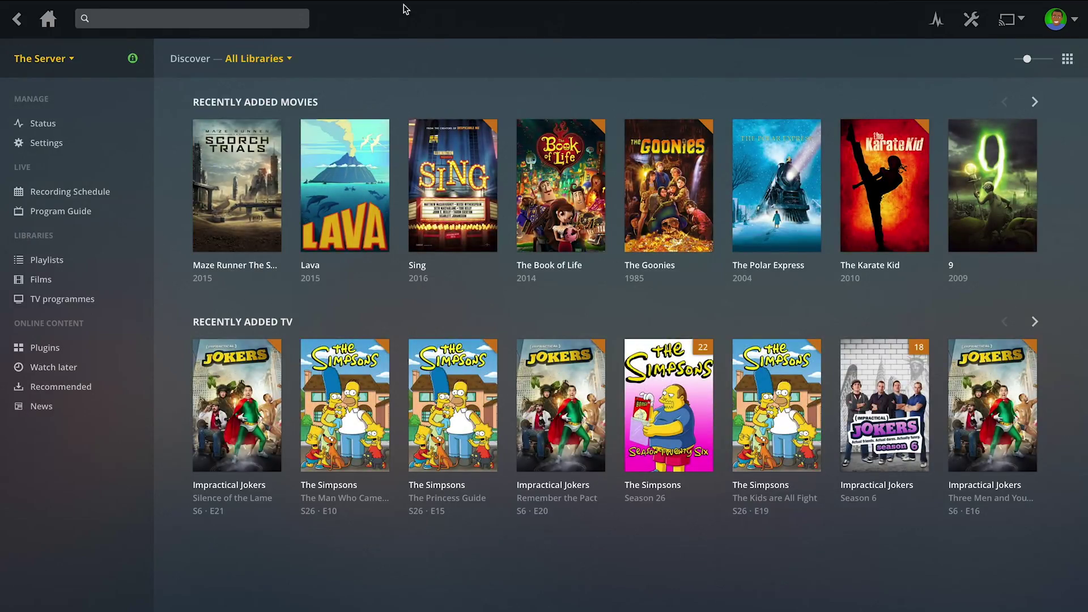
- Look through the list of own and shared servers to examine their connection status
left_click(74, 62)
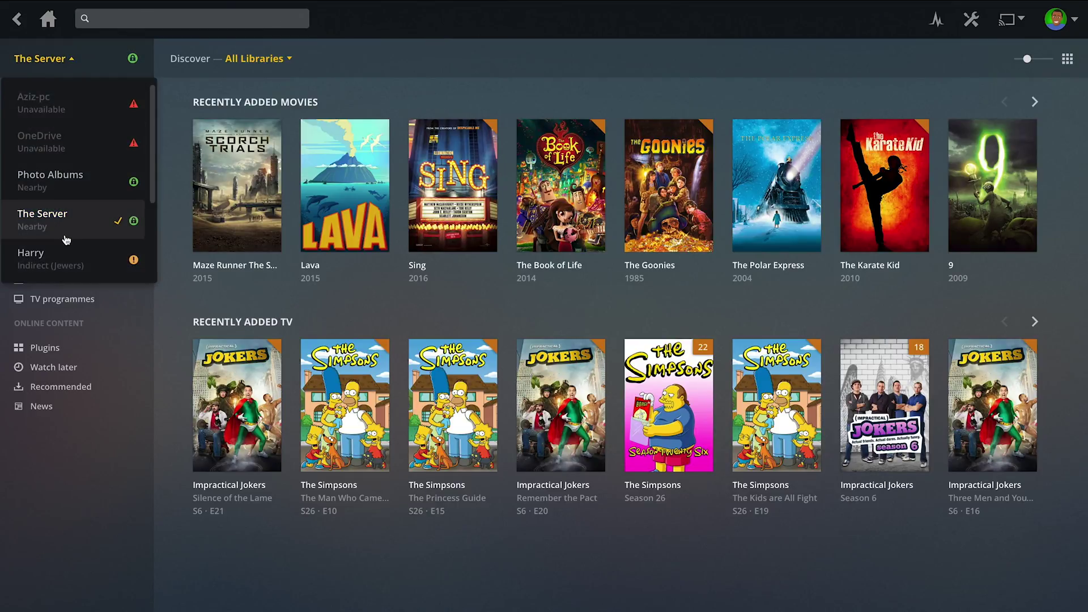
scroll(66, 239, "down", 2)
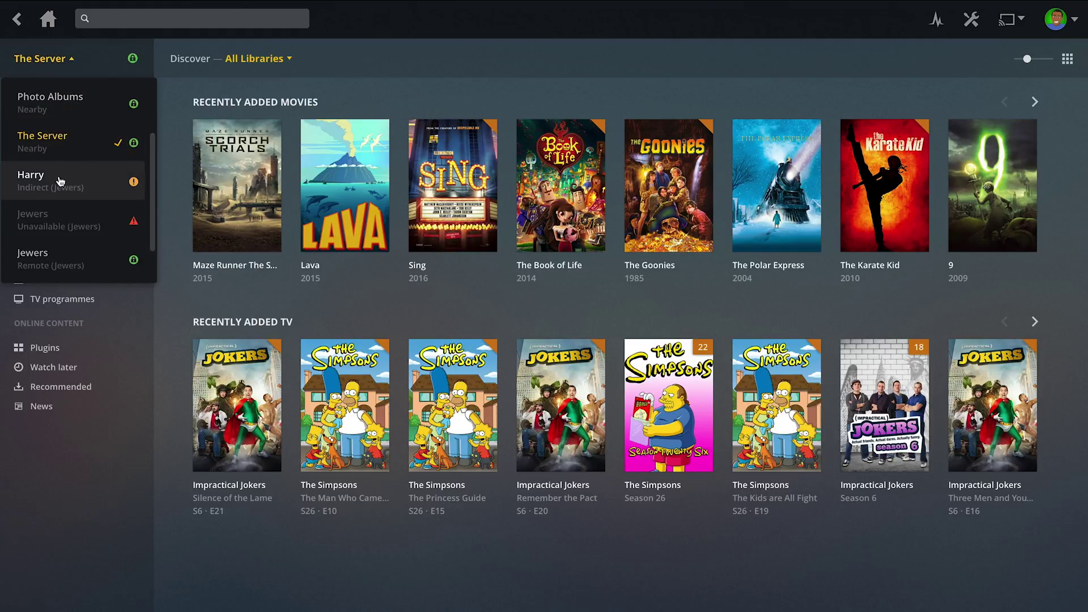
scroll(60, 179, "down", 1)
scroll(67, 141, "up", 3)
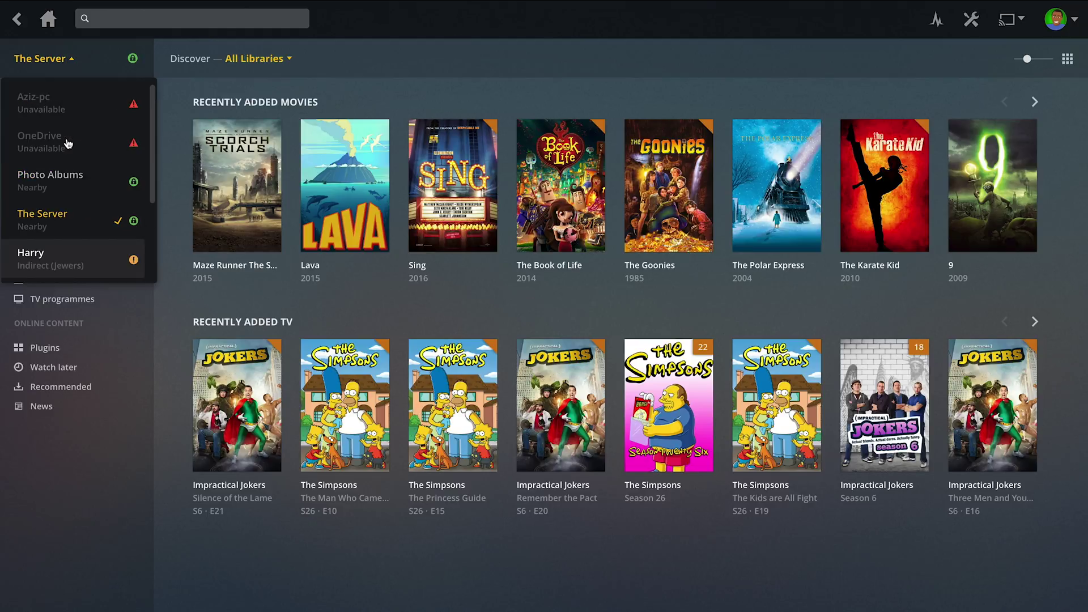
left_click(488, 75)
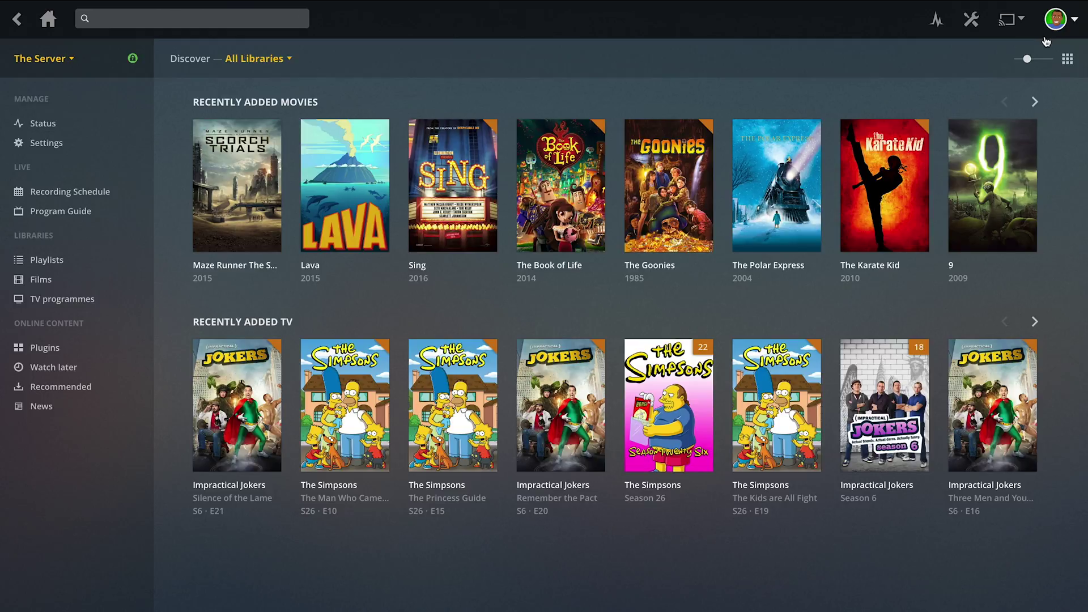
- Add a managed user named Test to the Plex Home with all libraries of the first listed server shared
left_click(1059, 22)
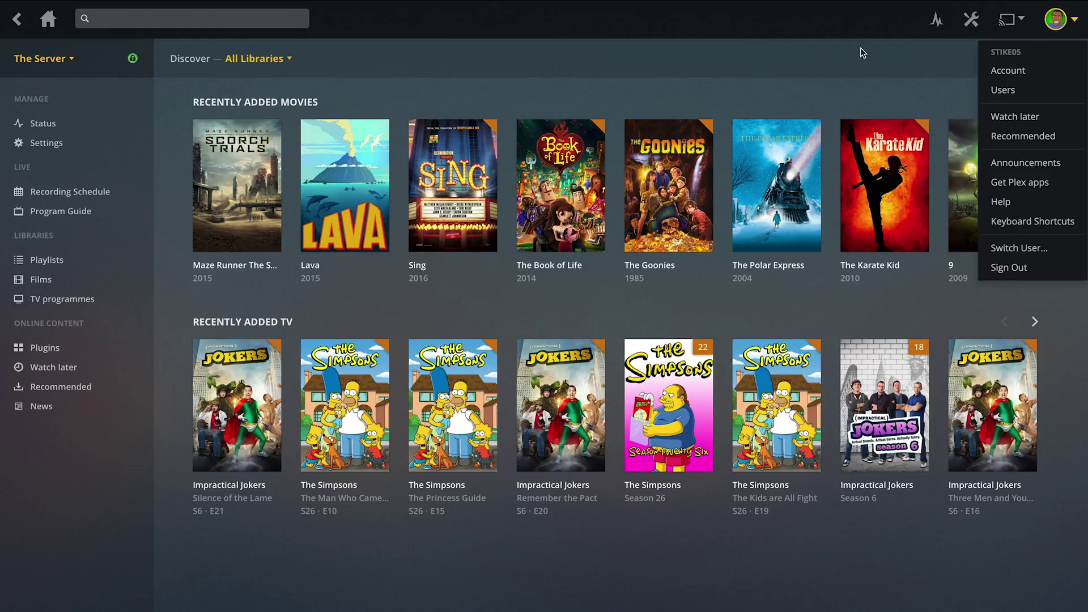
left_click(1012, 91)
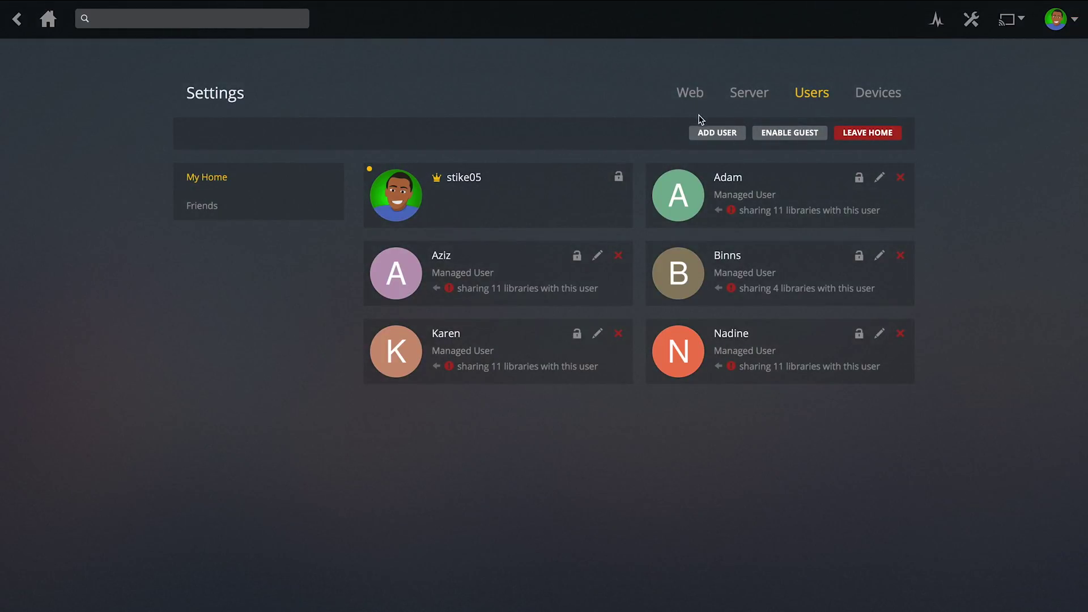
left_click(713, 135)
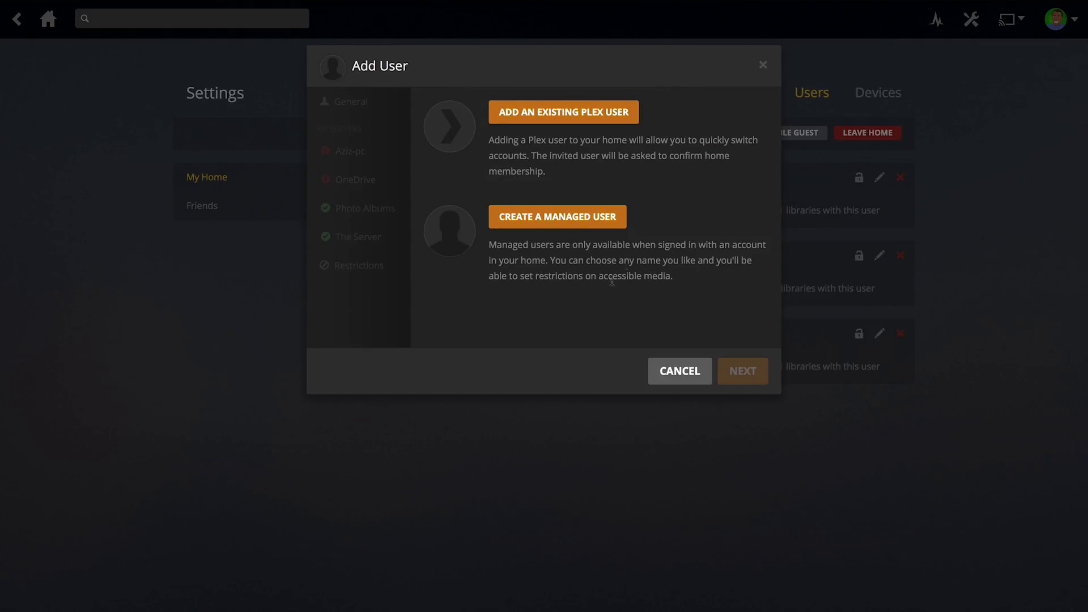
left_click(546, 225)
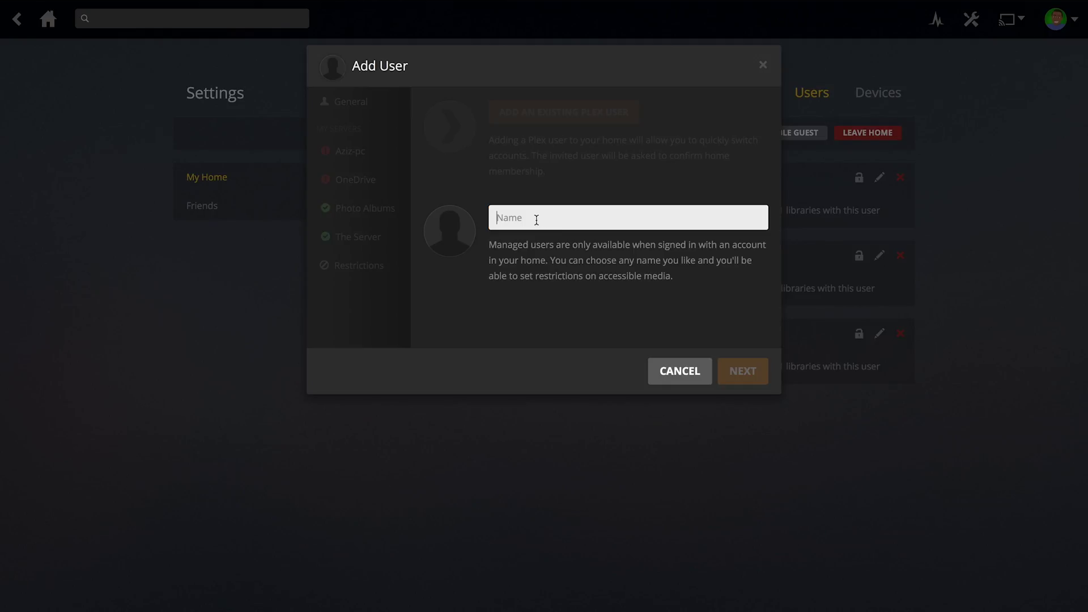
type("Test")
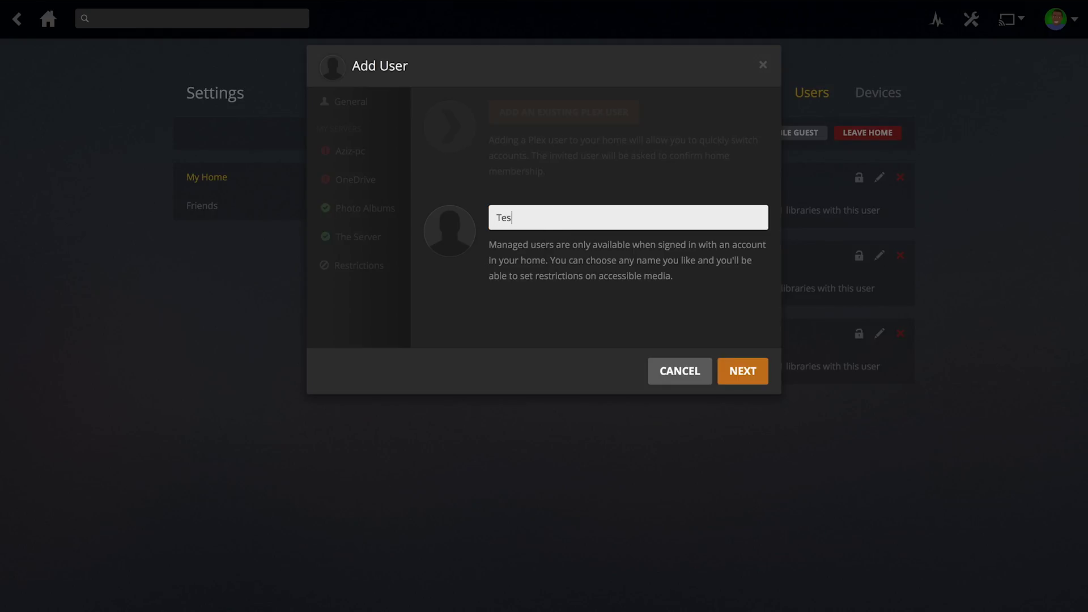
left_click(743, 371)
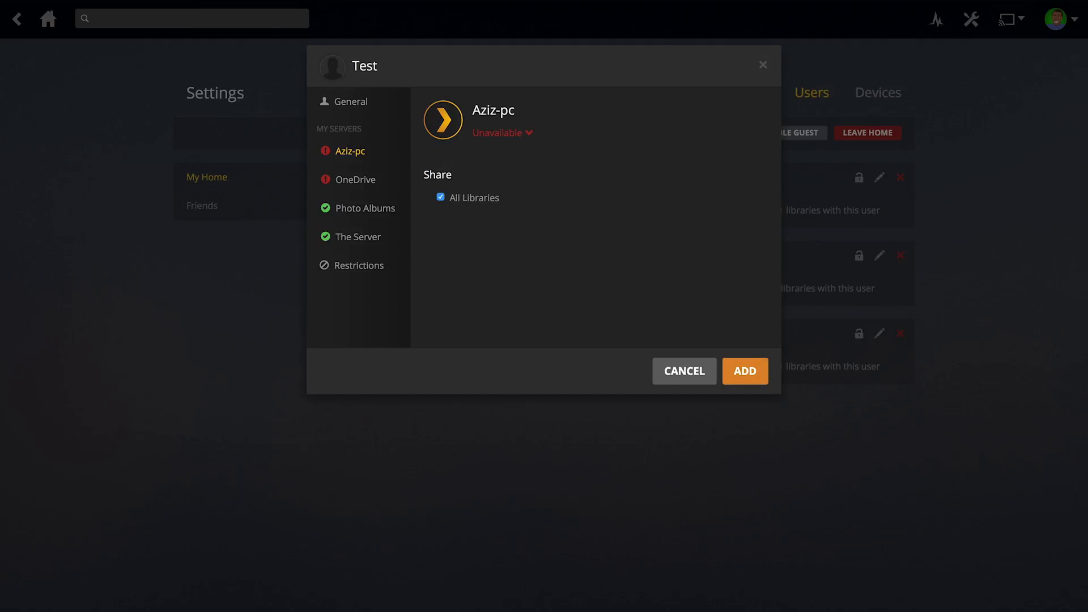
left_click(745, 371)
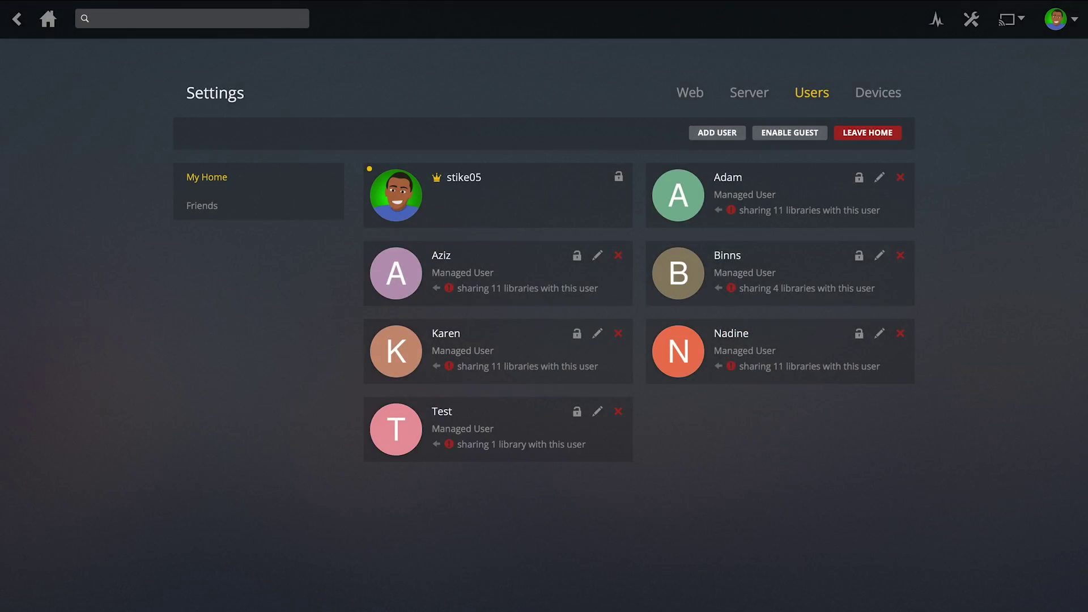
- Check which libraries each server shares with the Test user, and close the user's settings without saving
left_click(597, 412)
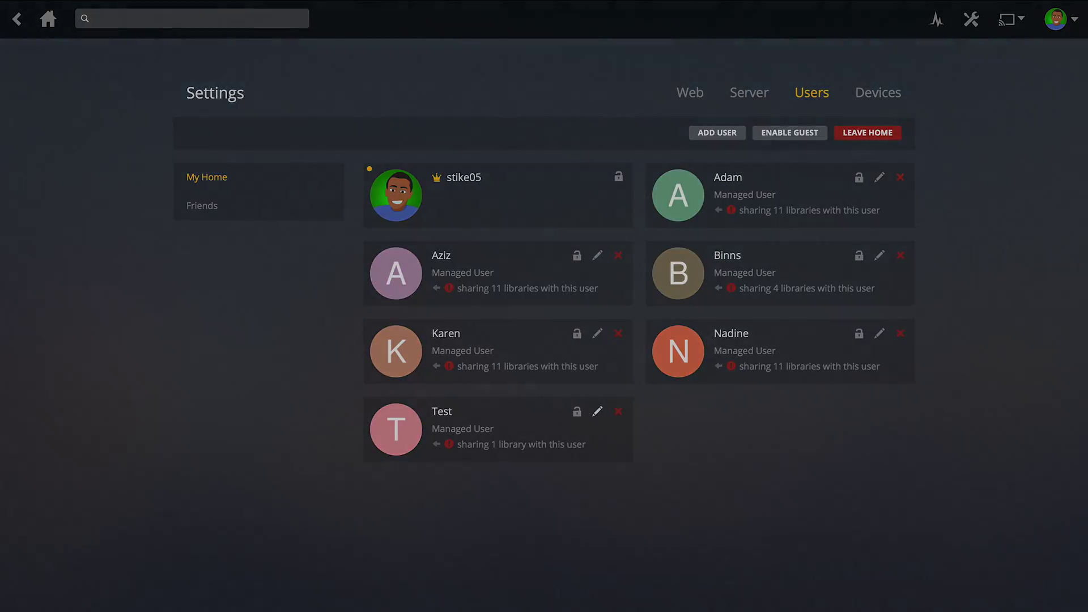
left_click(365, 208)
left_click(358, 236)
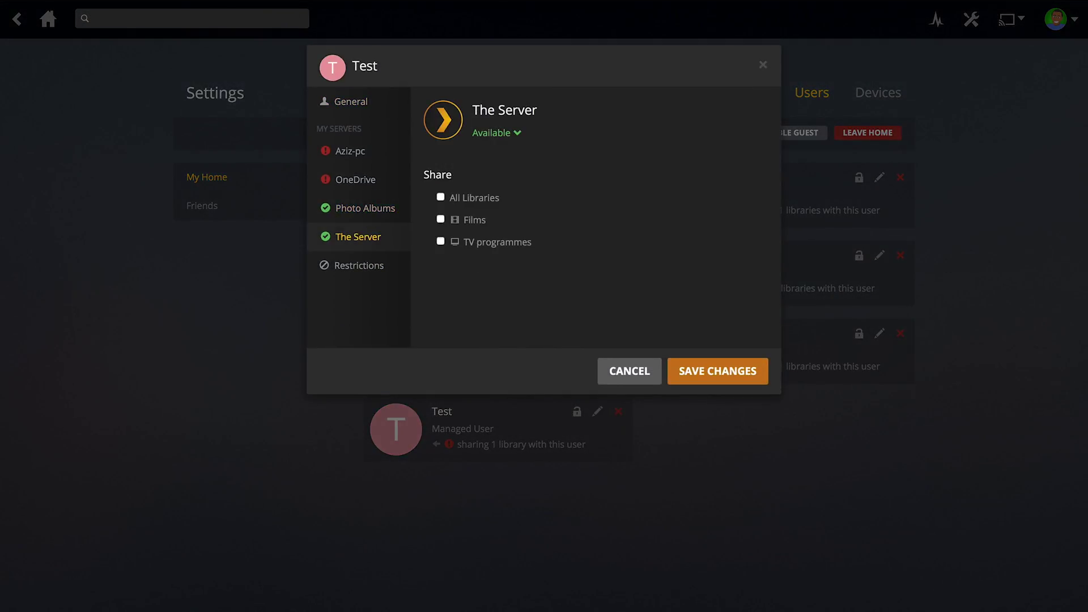
left_click(365, 208)
left_click(355, 179)
left_click(350, 151)
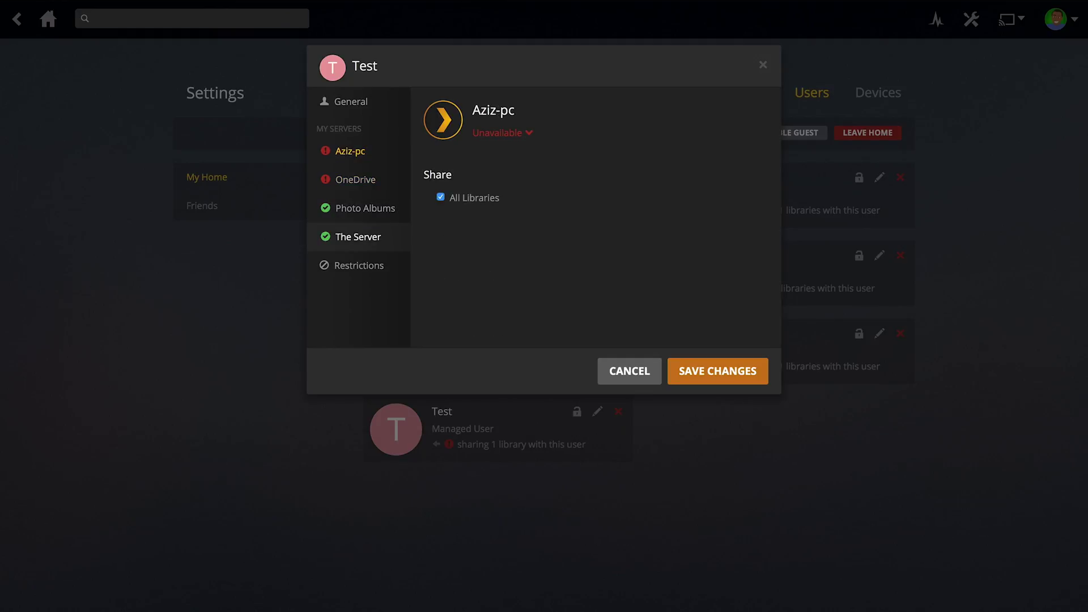
left_click(357, 236)
left_click(629, 370)
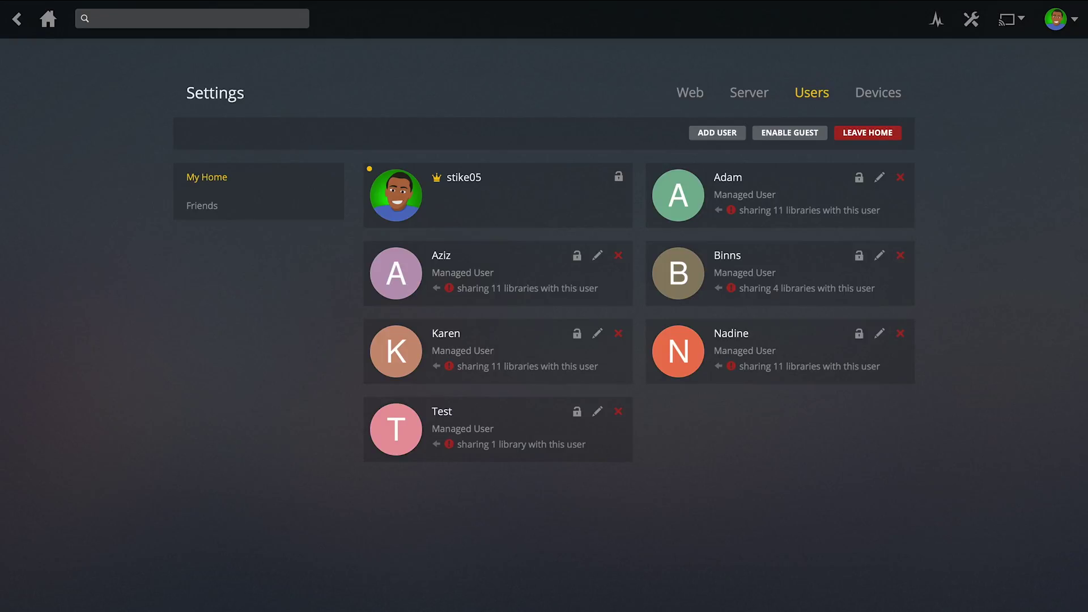
- Remove the managed user Test from the Plex Home
left_click(618, 411)
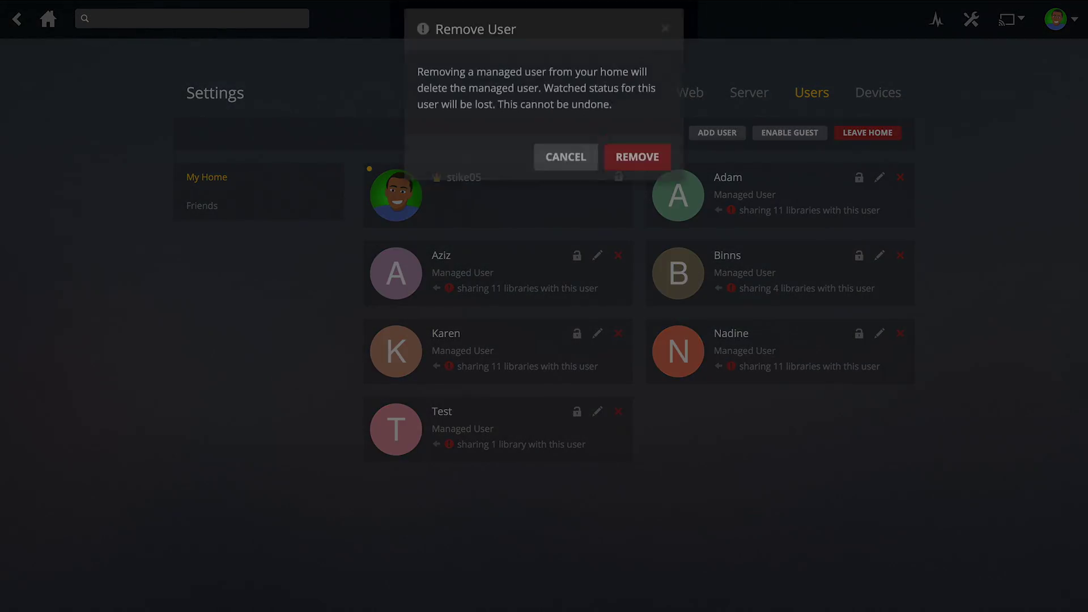
left_click(638, 193)
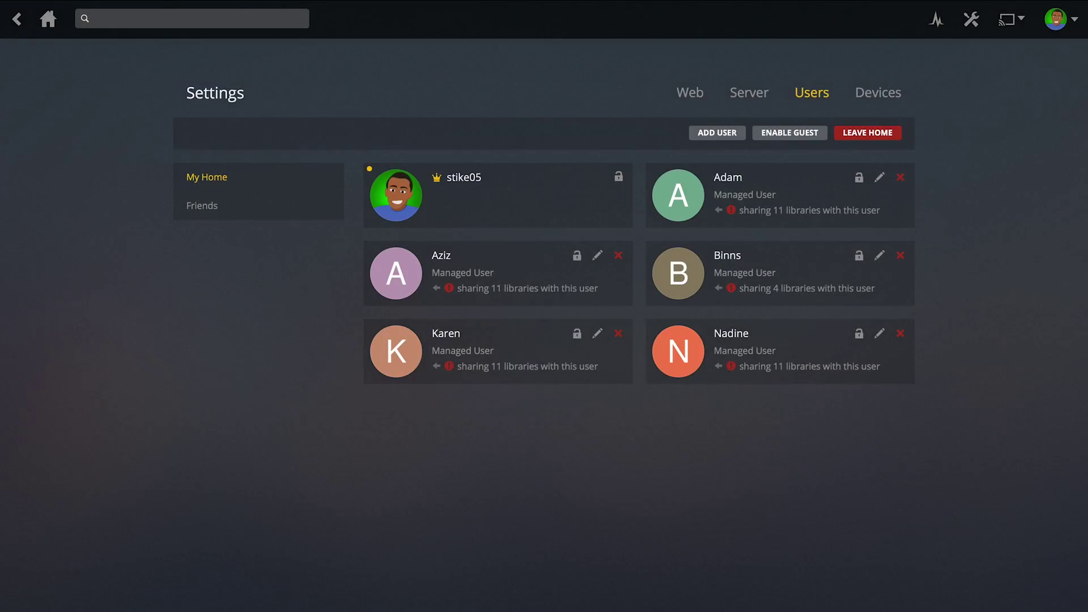
- Bring up the user selection, choose the home owner's profile again, and return to The Server's home page
left_click(1056, 18)
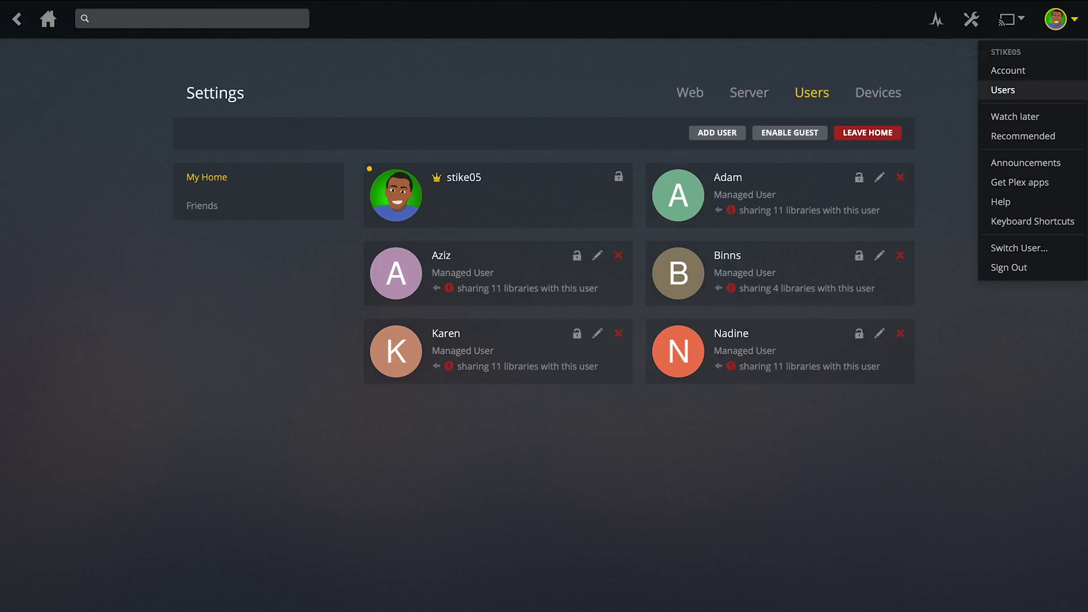
left_click(1019, 247)
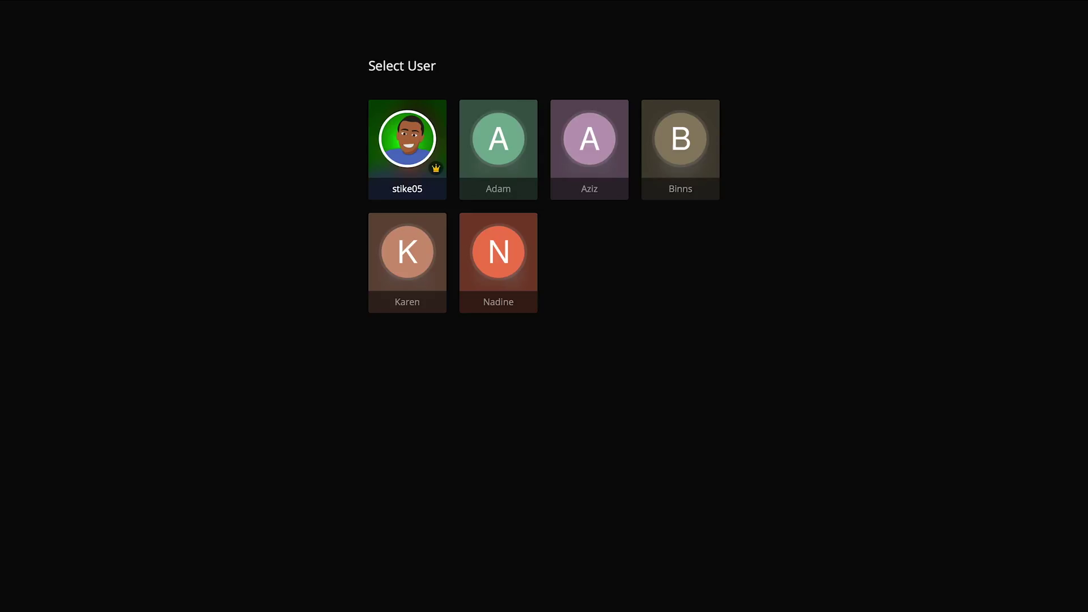
left_click(408, 150)
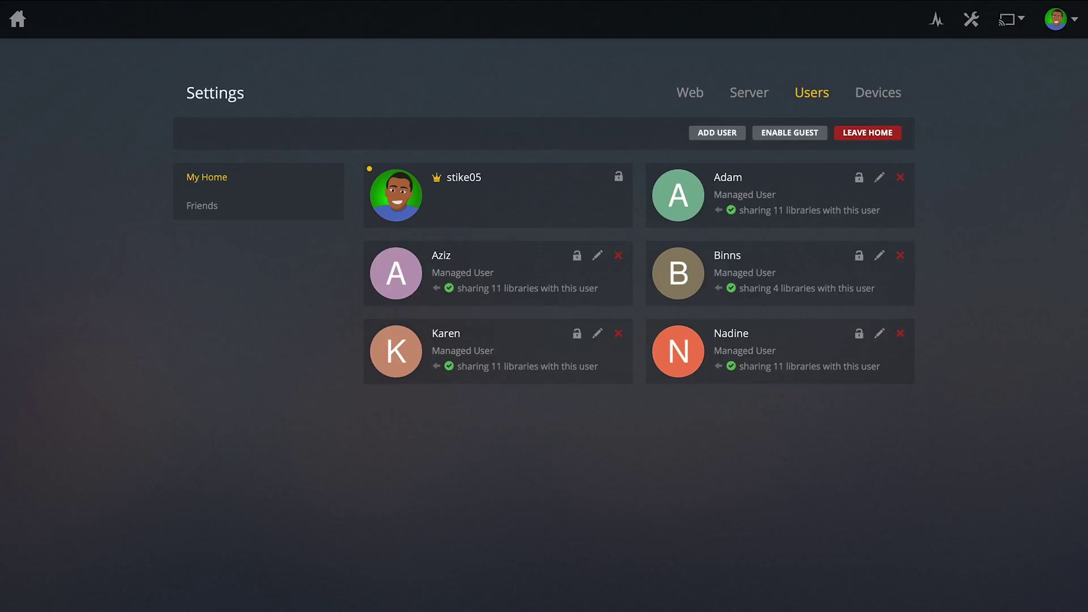
left_click(18, 18)
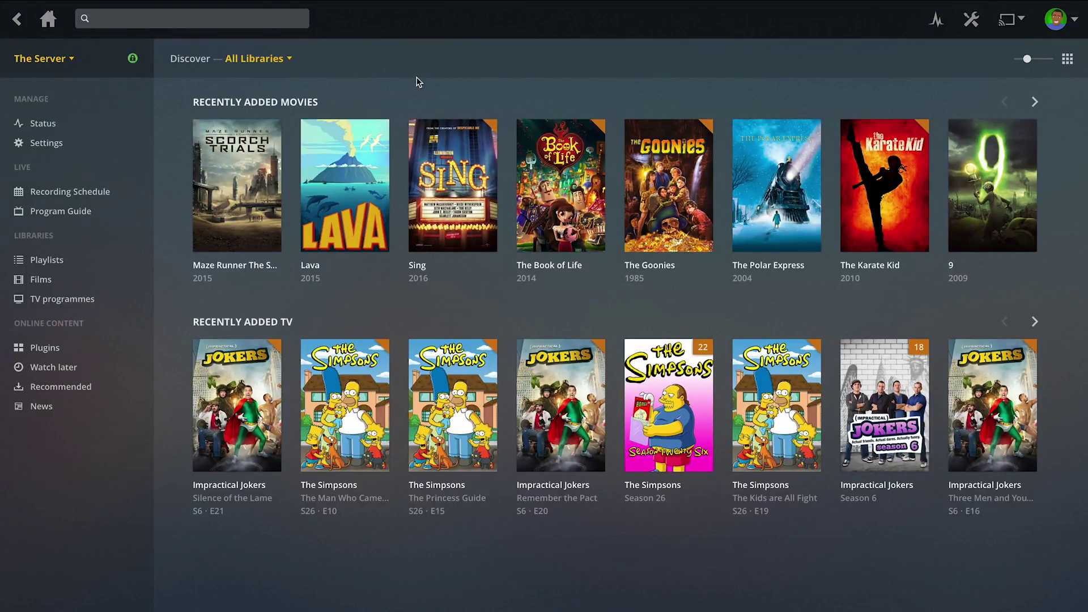
mouse_move(380, 184)
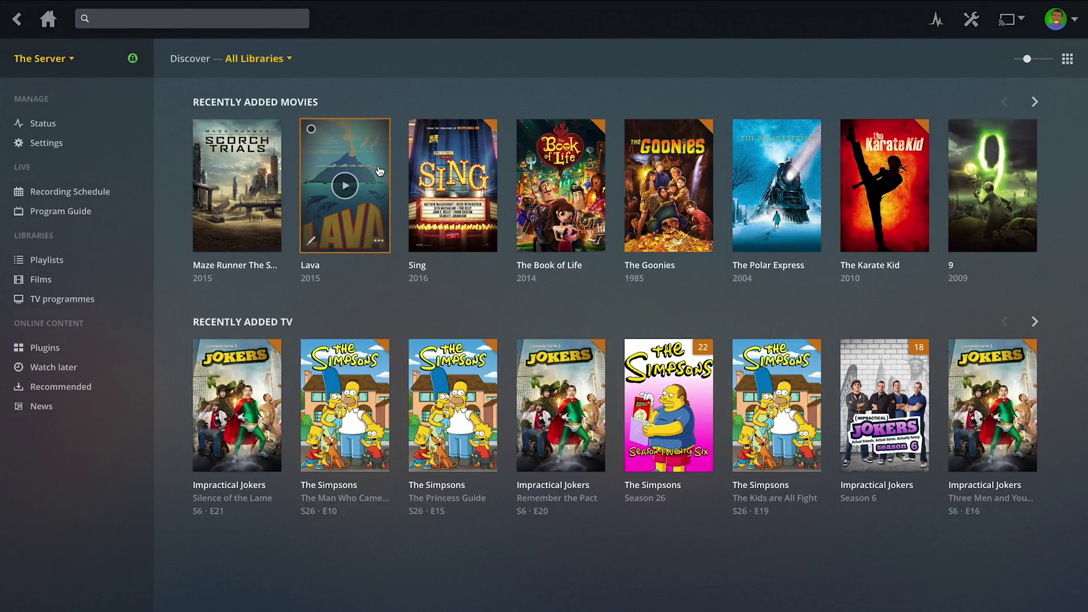
mouse_move(484, 147)
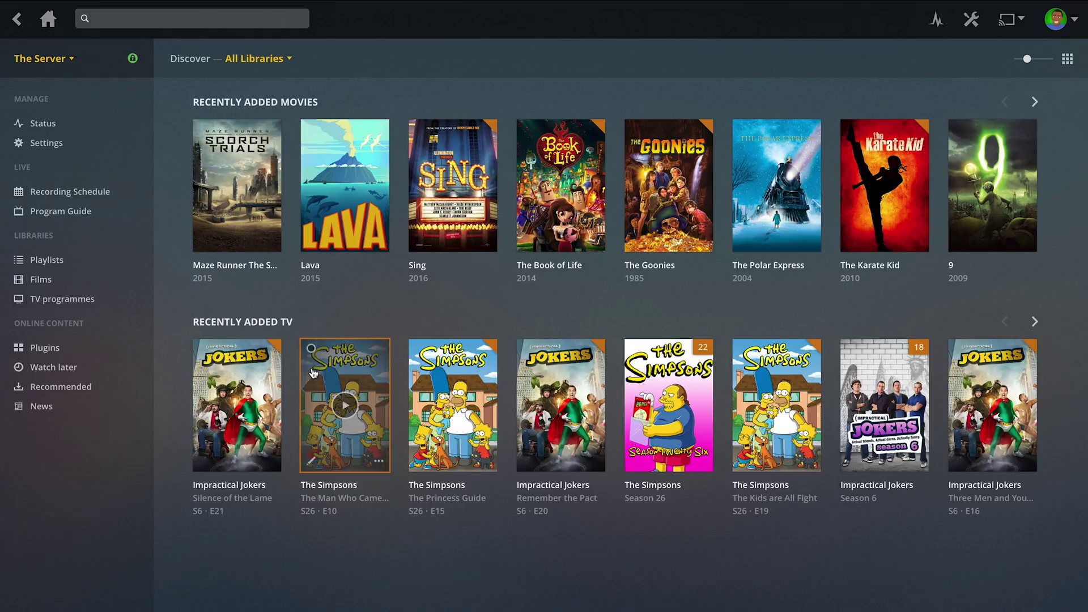
mouse_move(304, 426)
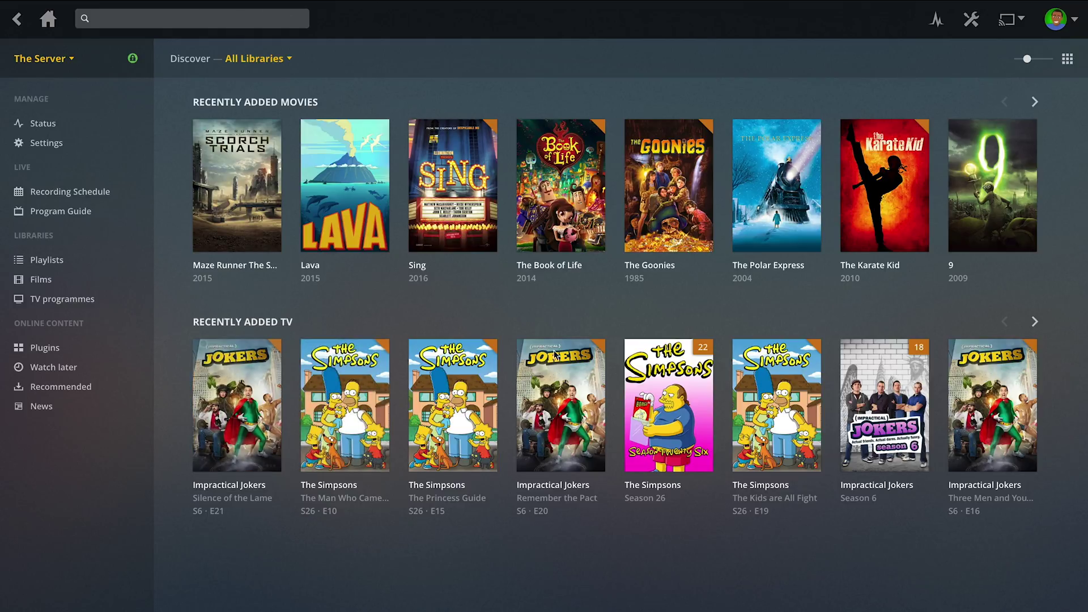